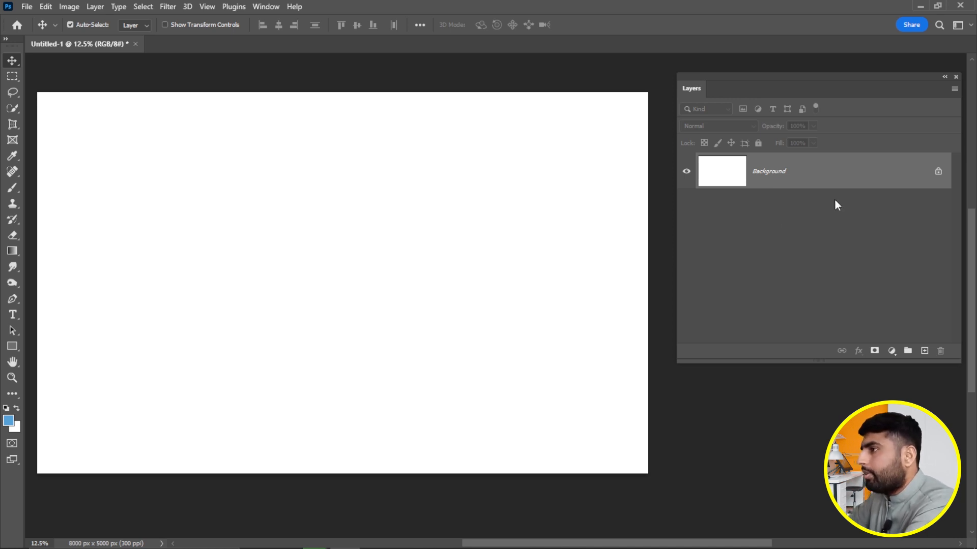
Add a new layer and draw a blue rectangle about 2720 × 1504 px left of the canvas centre
left_click(924, 351)
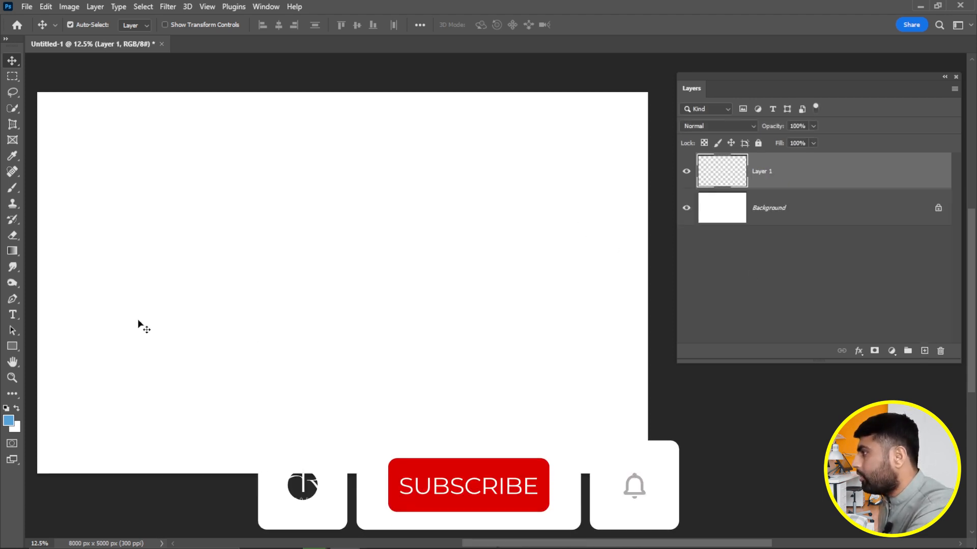
left_click(13, 346)
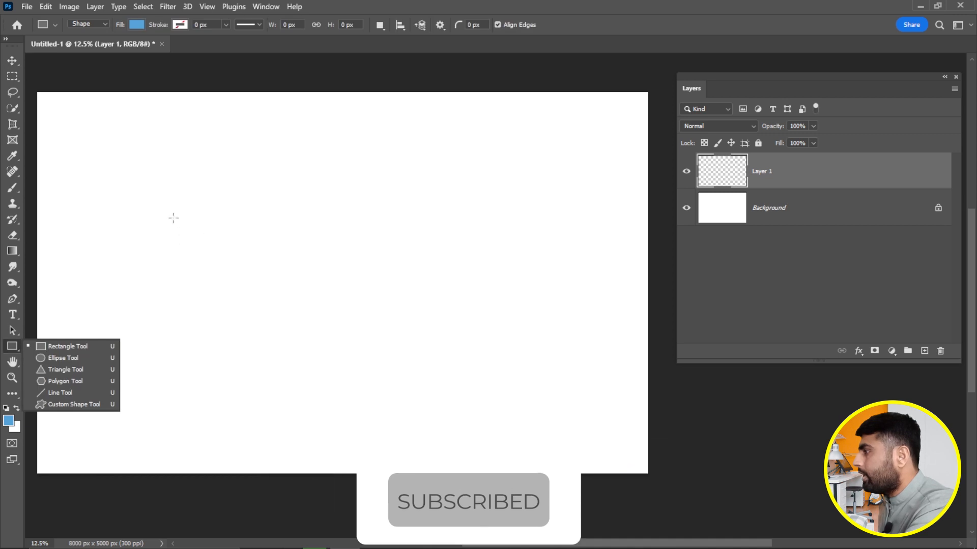
left_click_drag(155, 205, 362, 319)
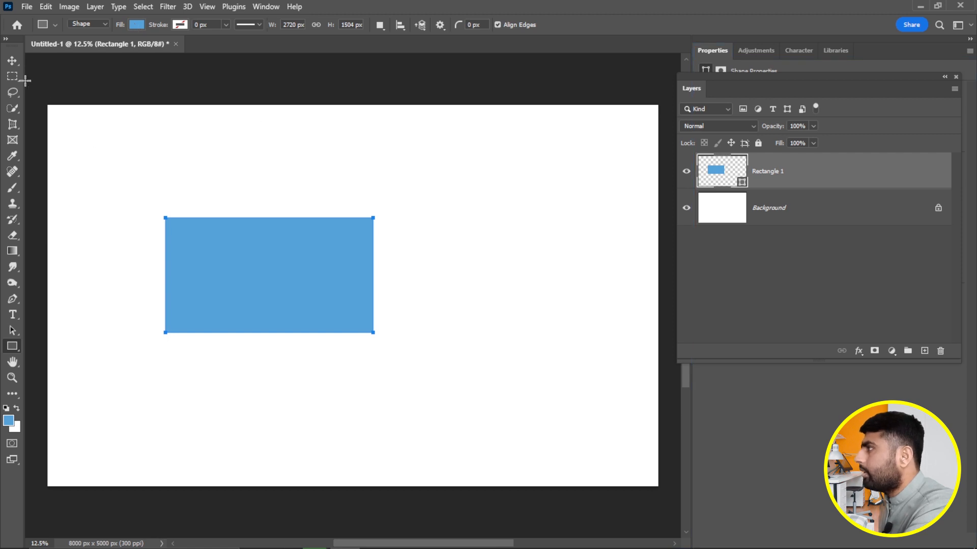
left_click(17, 63)
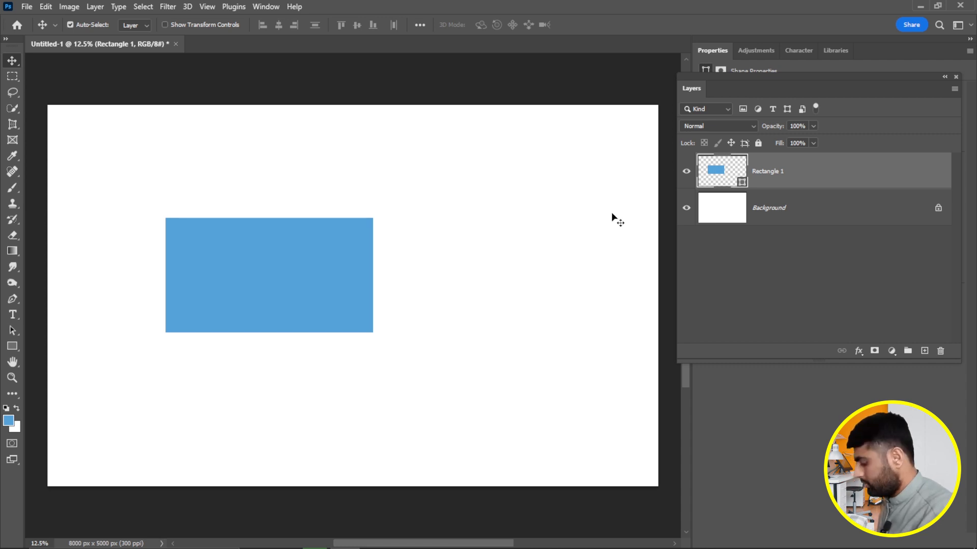
Add an empty layer above the rectangle and set the Brush tool's foreground colour to black (#000000)
key("ctrl+shift+n")
key("Return")
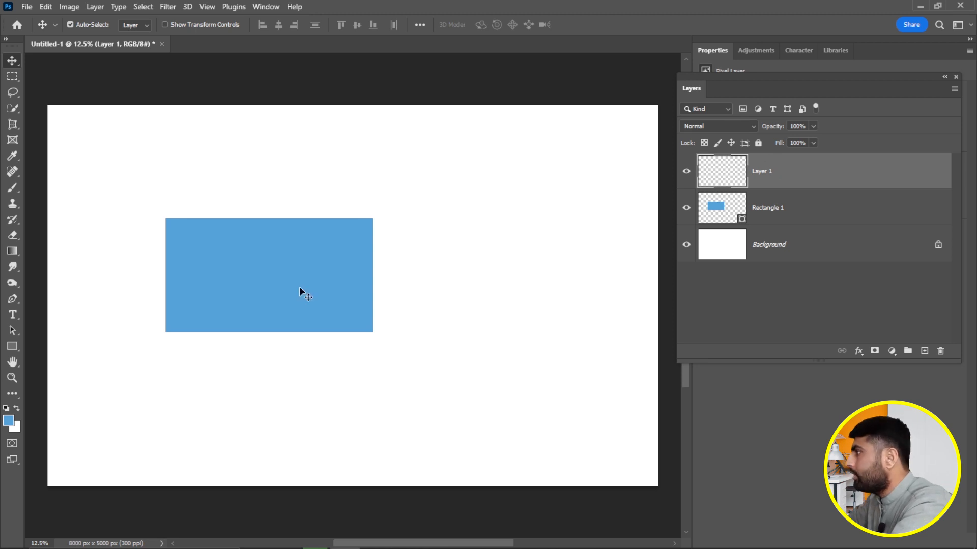
left_click(15, 188)
left_click(56, 187)
left_click(8, 421)
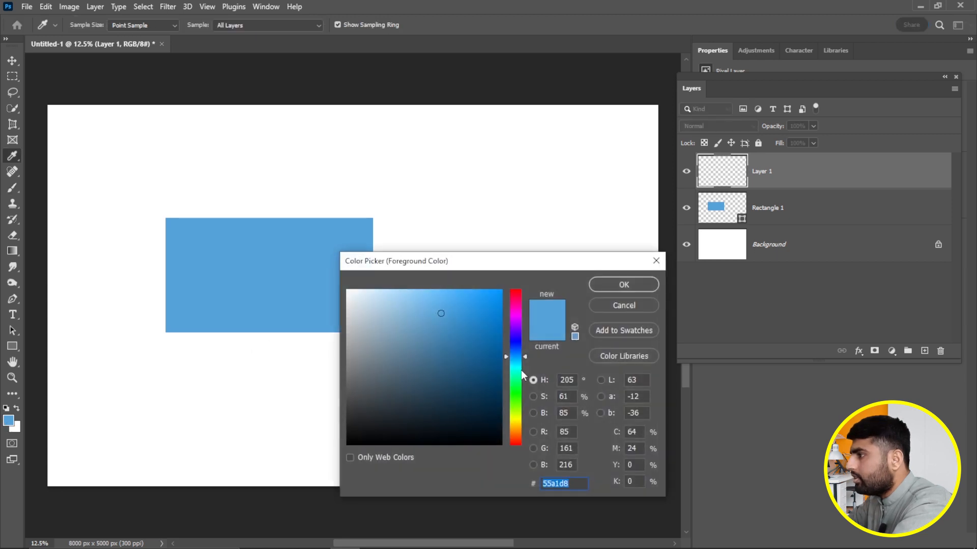
left_click(518, 421)
left_click(491, 321)
mouse_move(490, 321)
left_mouse_down()
mouse_move(504, 289)
mouse_move(346, 446)
left_mouse_up()
left_click(620, 286)
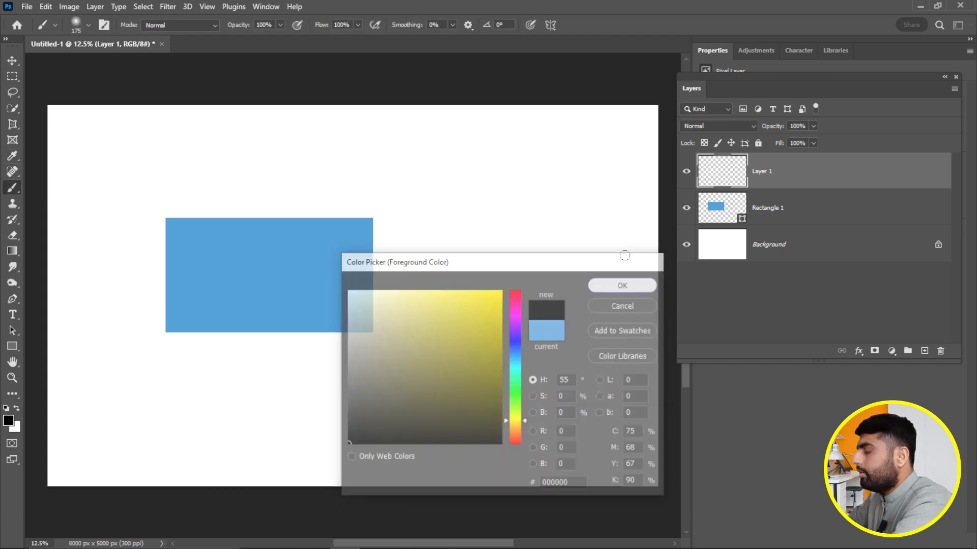
Enlarge the soft brush to 800 px and paint broad black strokes over the rectangle and the canvas around it
key("bracketright")
key("bracketright")
key("bracketright")
key("bracketright")
key("bracketright")
key("bracketright")
key("bracketright")
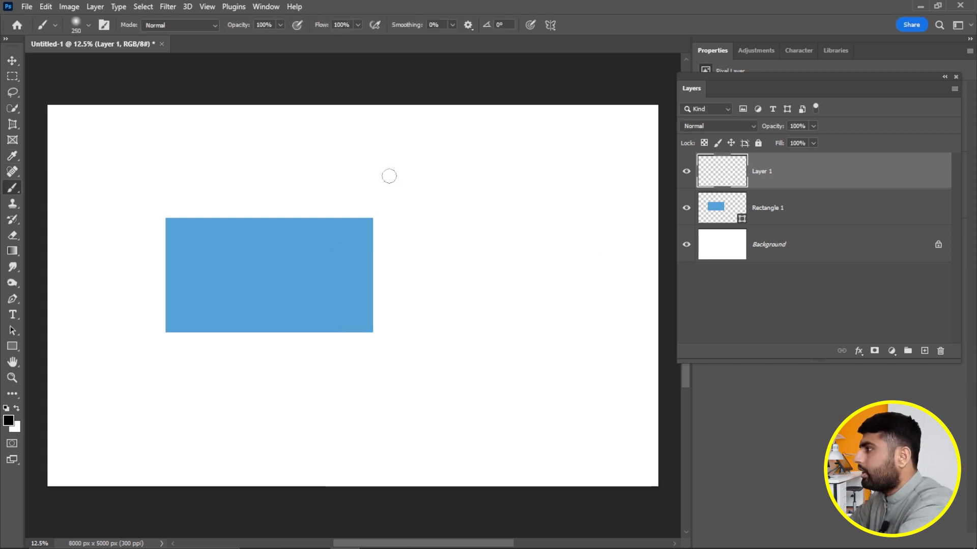
mouse_move(136, 174)
left_mouse_down()
mouse_move(423, 168)
mouse_move(461, 178)
mouse_move(483, 295)
mouse_move(467, 335)
mouse_move(389, 358)
mouse_move(228, 372)
mouse_move(168, 361)
mouse_move(157, 319)
mouse_move(196, 301)
mouse_move(333, 290)
mouse_move(406, 271)
mouse_move(428, 241)
mouse_move(379, 228)
mouse_move(166, 222)
left_mouse_up()
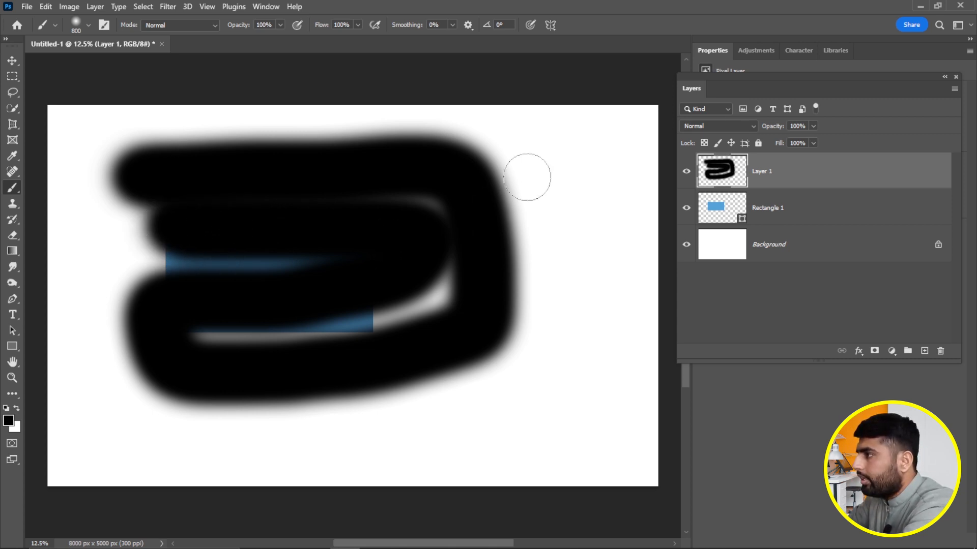
mouse_move(528, 170)
left_mouse_down()
mouse_move(553, 231)
mouse_move(557, 306)
mouse_move(540, 392)
mouse_move(456, 429)
left_mouse_up()
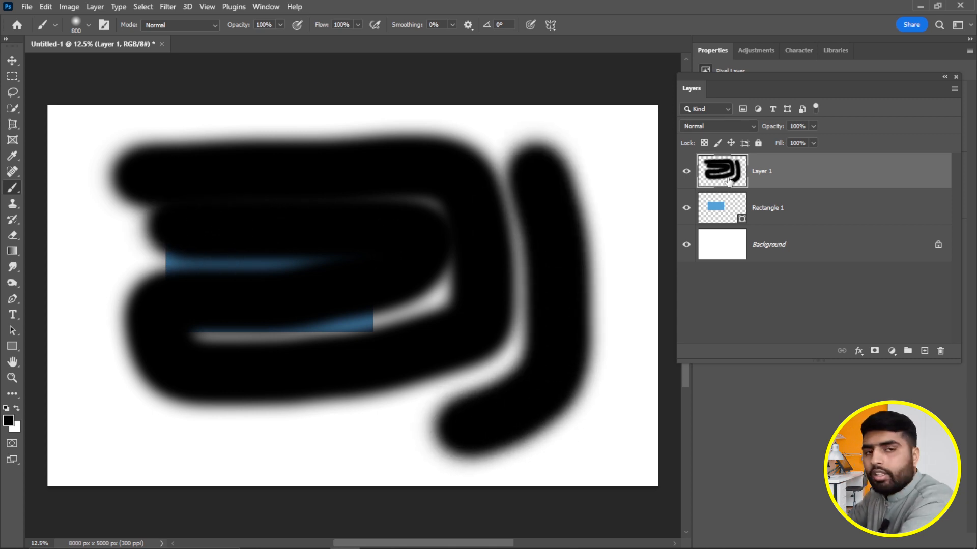
Create a clipping mask so the black painted layer is confined to the rectangle
right_click(814, 175)
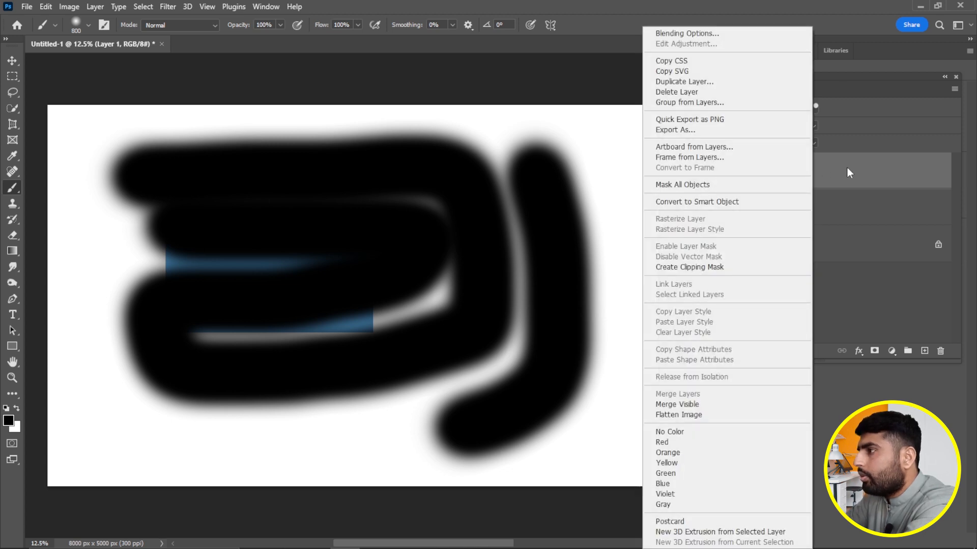
left_click(695, 268)
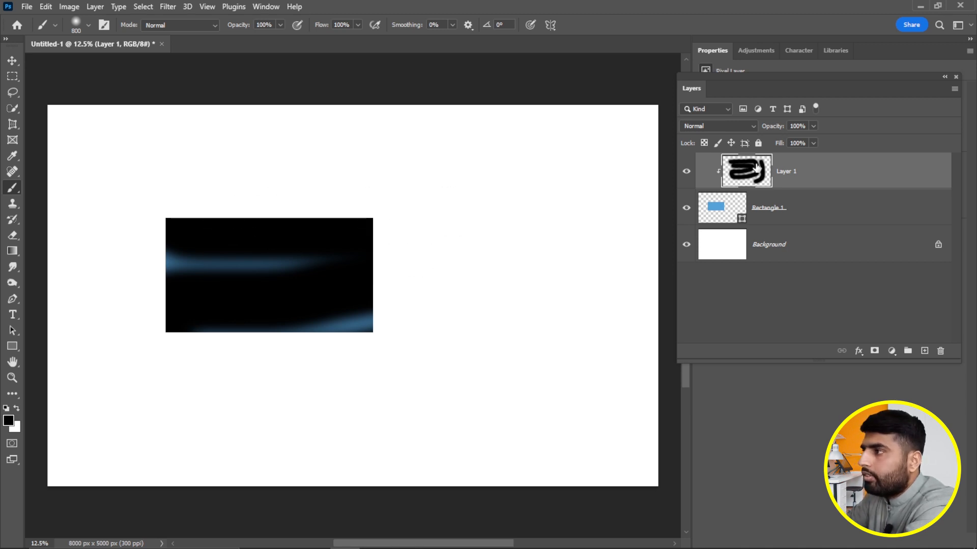
Close the Properties tab group, then reposition the floating Layers panel and the canvas so the rectangle stays in clear view
left_click_drag(829, 83, 705, 85)
right_click(966, 53)
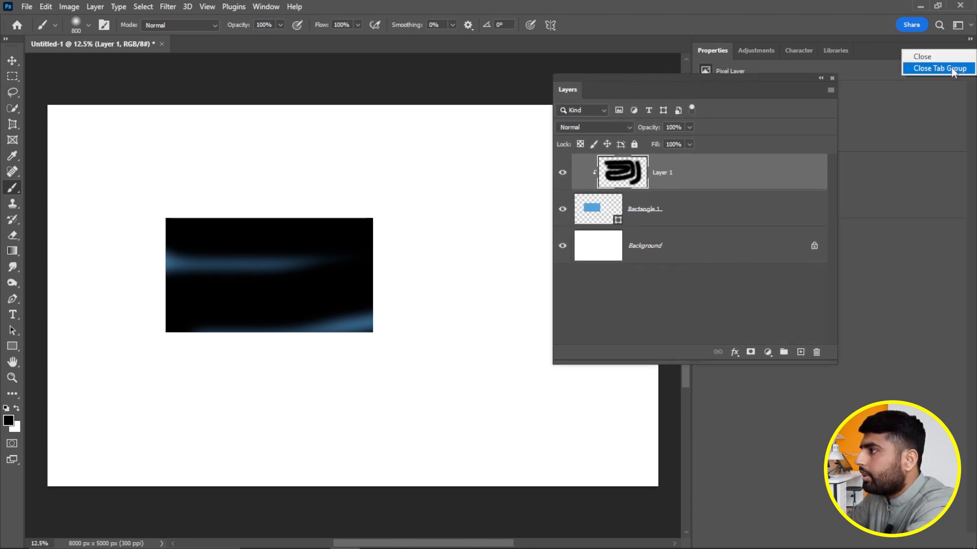
left_click(952, 68)
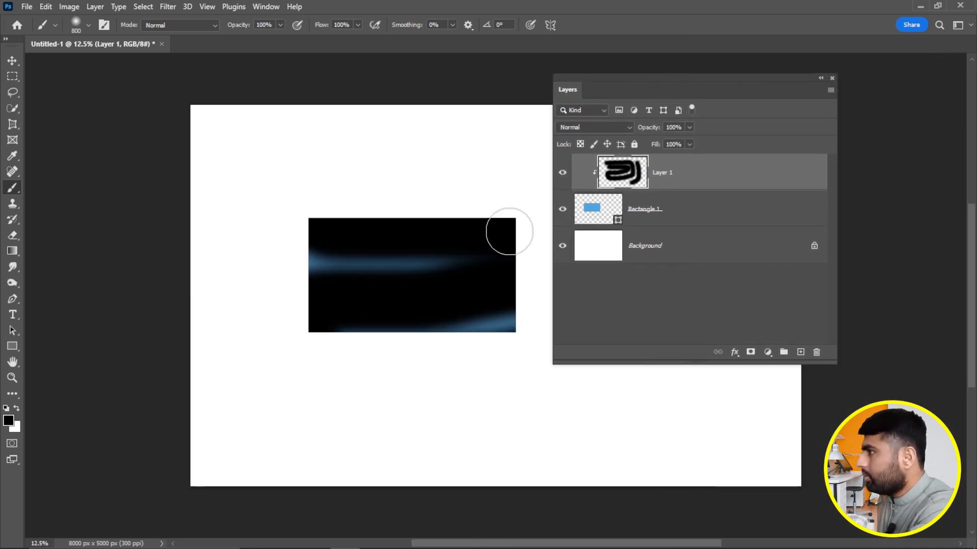
key("h")
left_click_drag(460, 196, 324, 196)
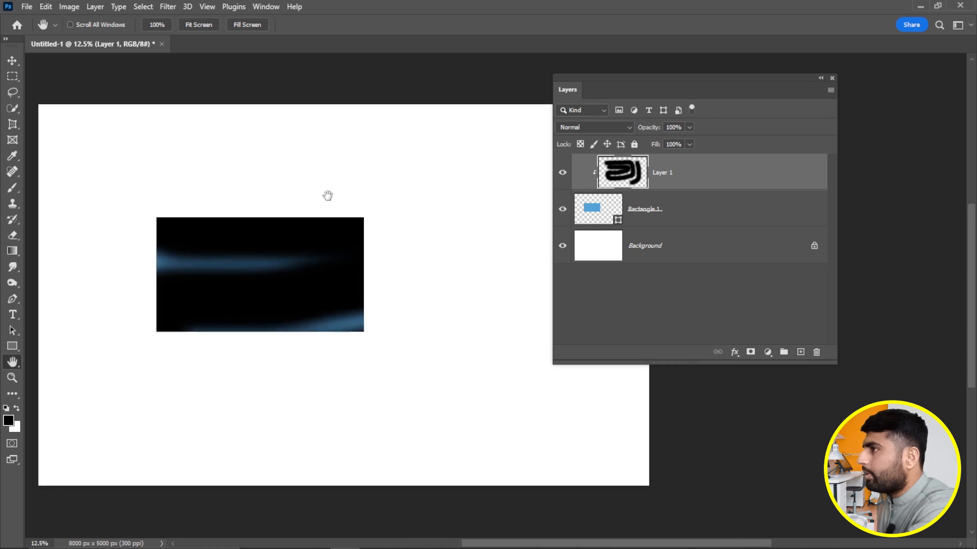
left_click_drag(732, 95, 802, 83)
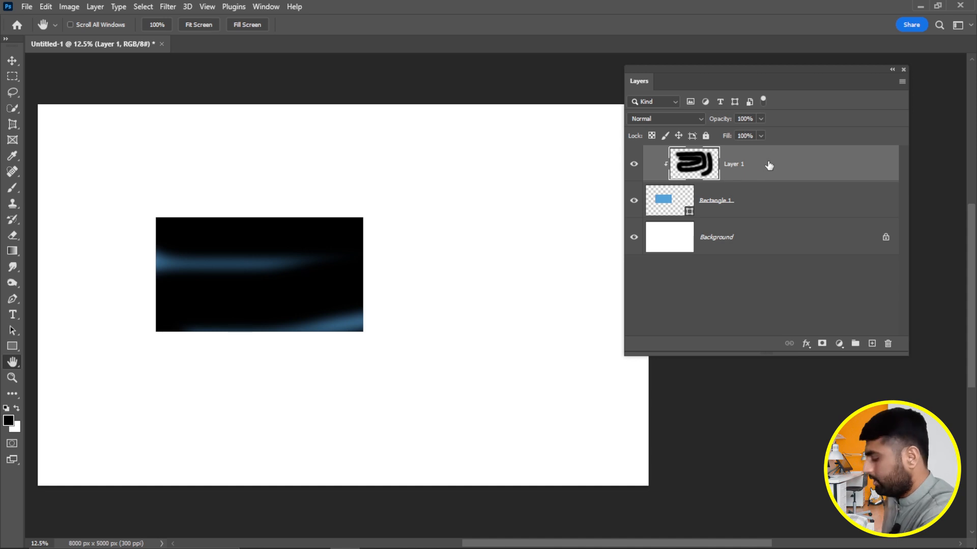
Free-transform the clipped paint layer, moving it up and to the left to X 3651.50 px, Y 2359.00 px
key("ctrl+t")
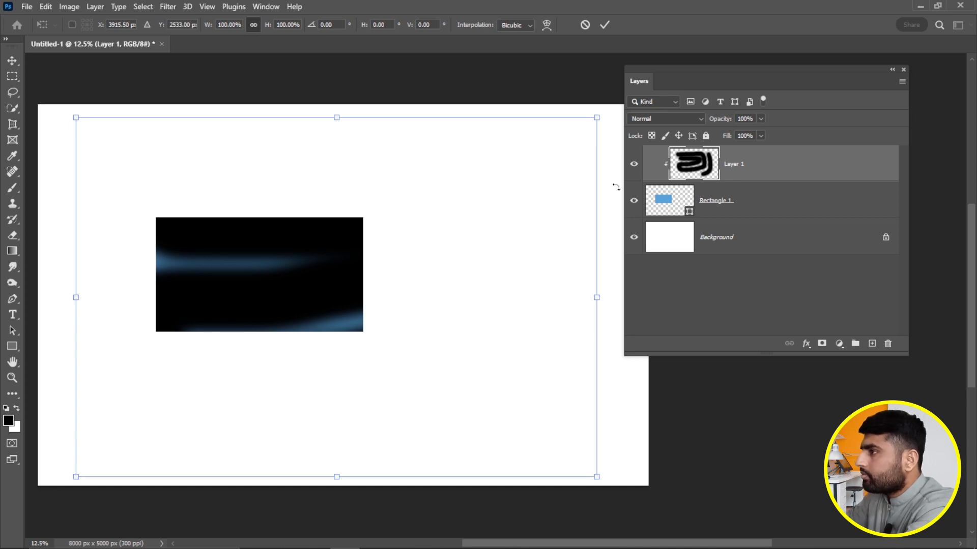
left_click_drag(431, 278, 398, 255)
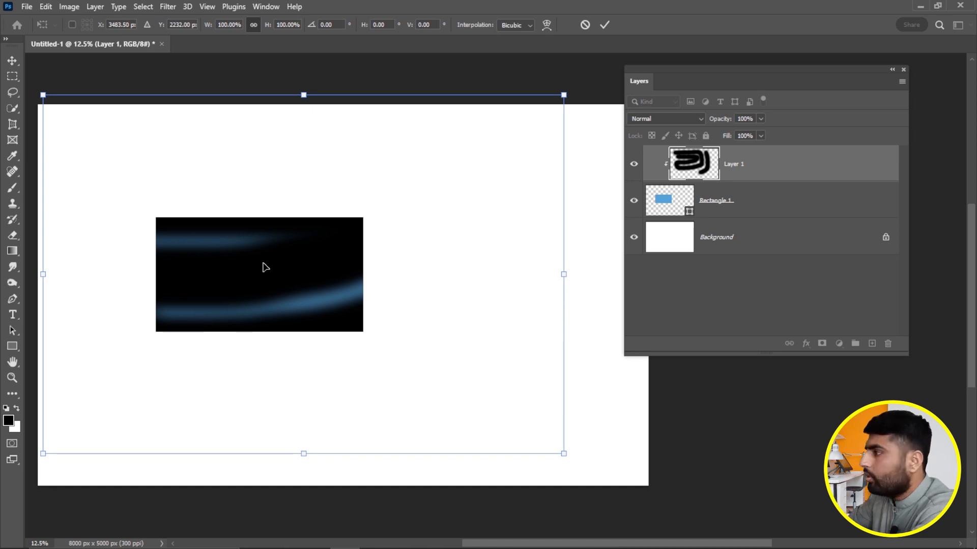
left_click_drag(270, 270, 284, 284)
key("Return")
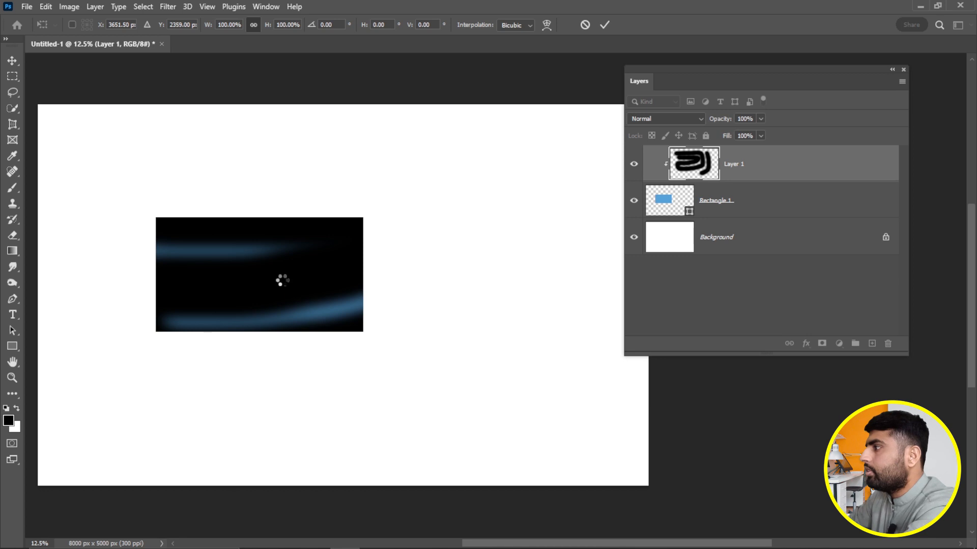
key("h")
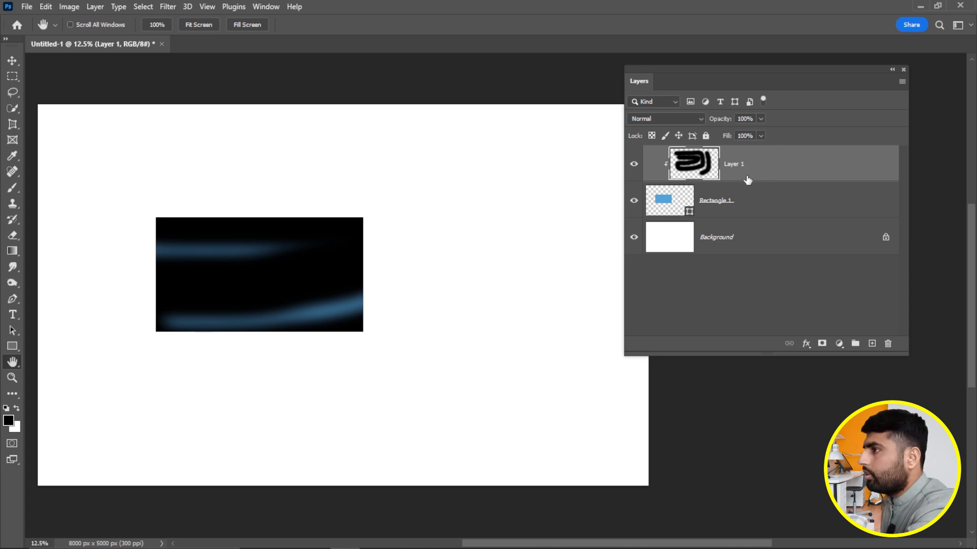
Release the clipping mask from the black painted layer
right_click(787, 162)
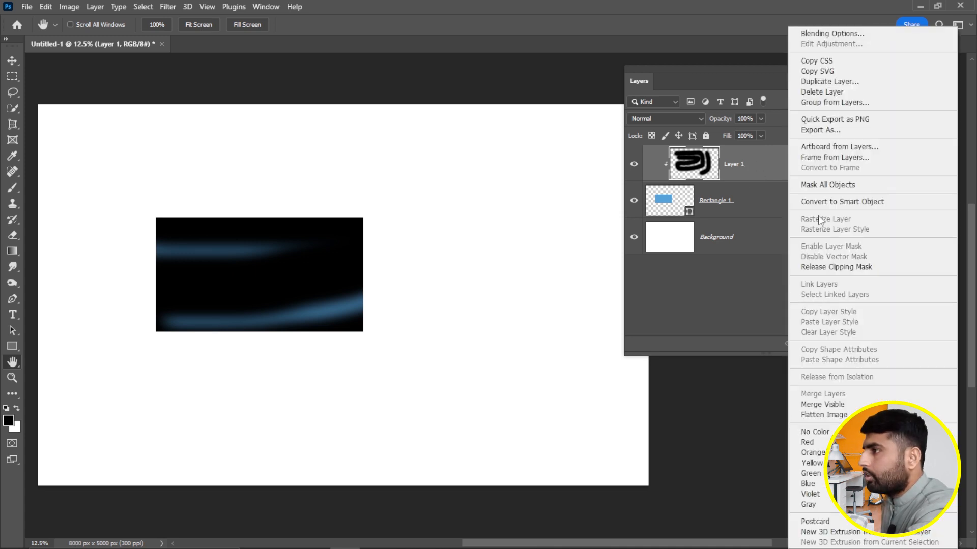
left_click(839, 269)
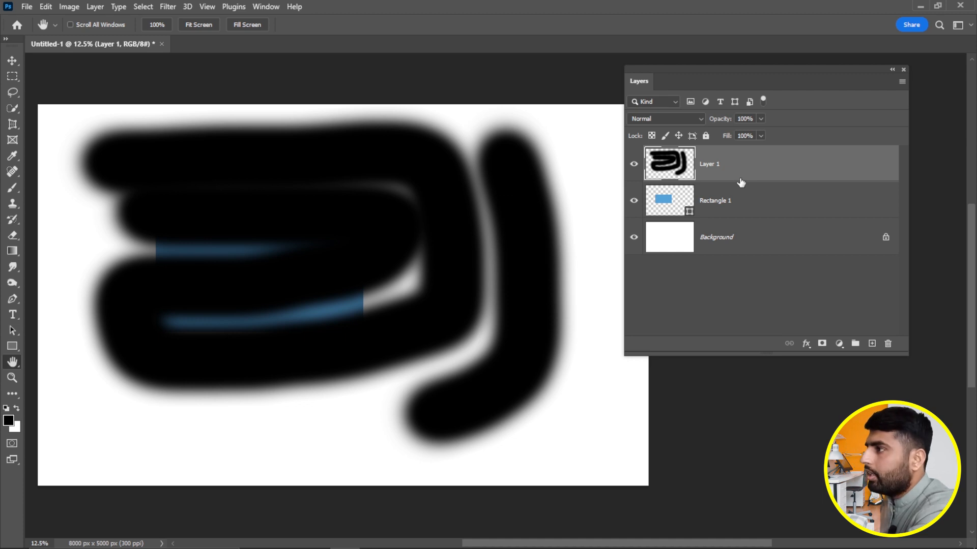
Clip the painted layer to the rectangle and release it again, two times in a row
left_click_drag(740, 182, 741, 178)
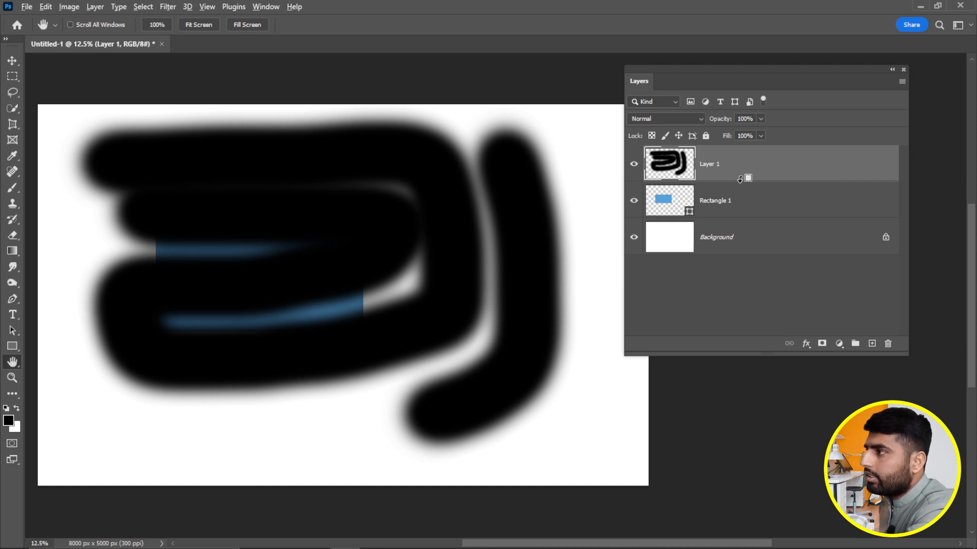
left_click(741, 179, "alt")
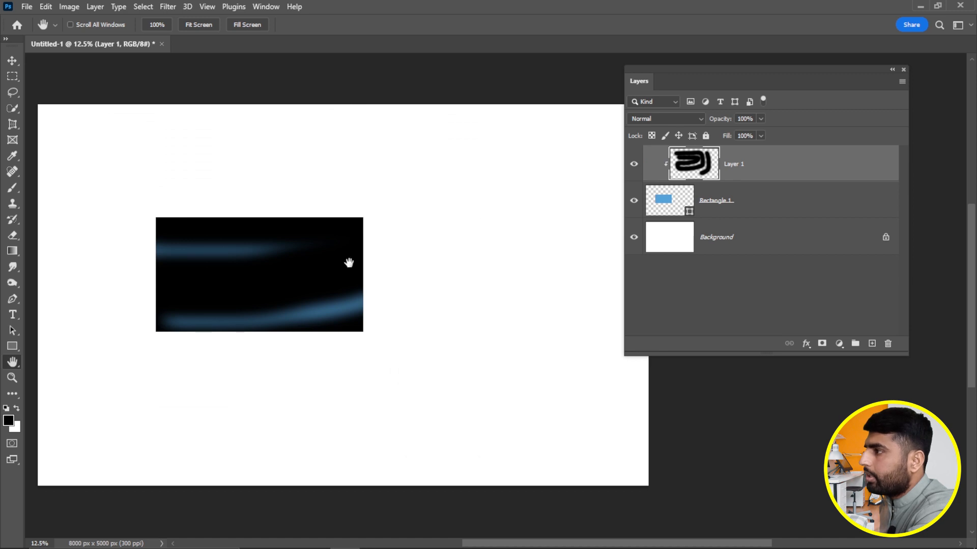
left_click(747, 178, "alt")
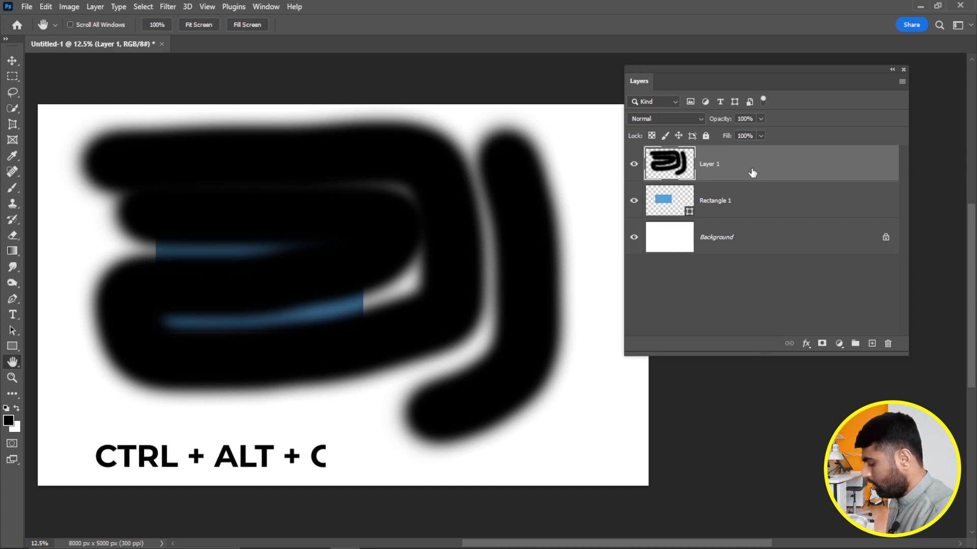
key("ctrl+alt+g")
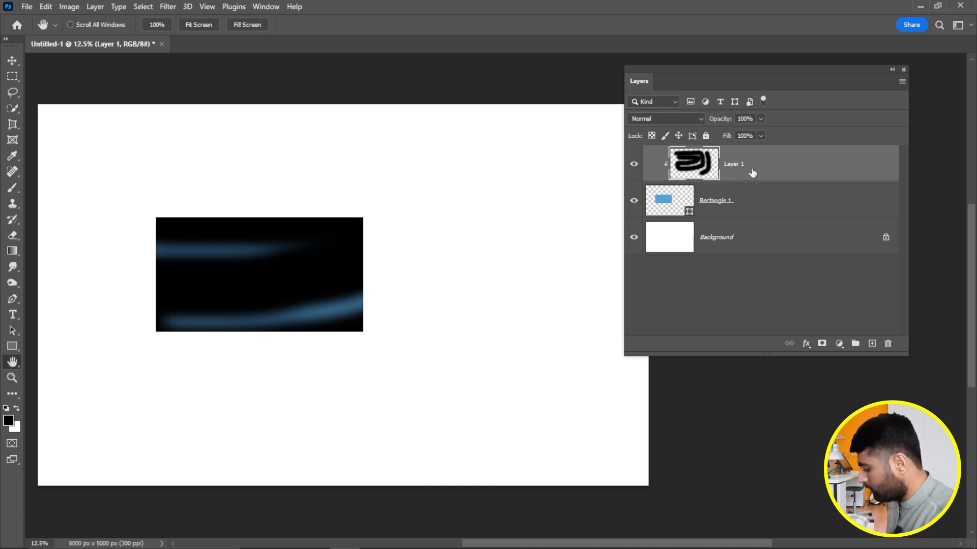
key("ctrl+alt+g")
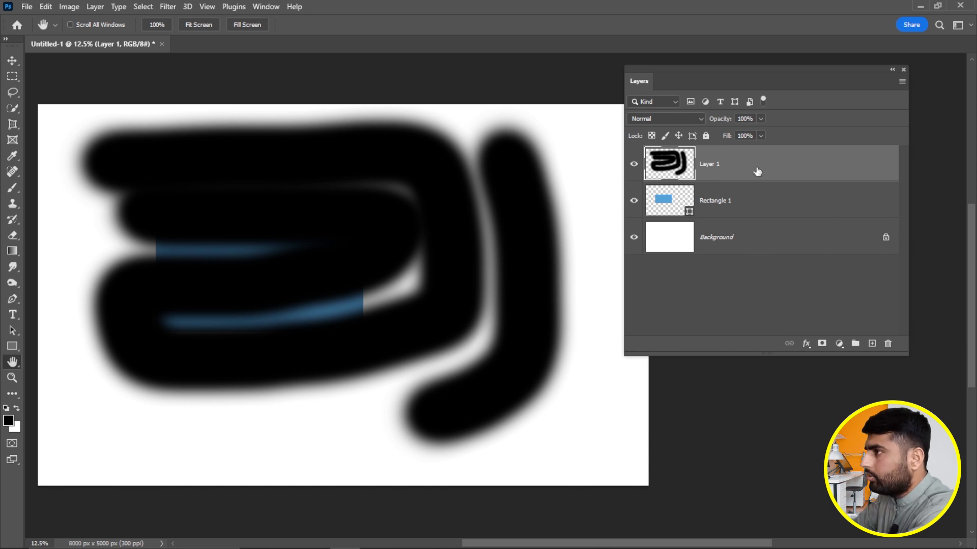
Delete the painted layer and replace it with a new empty layer clipped to the rectangle
key("Delete")
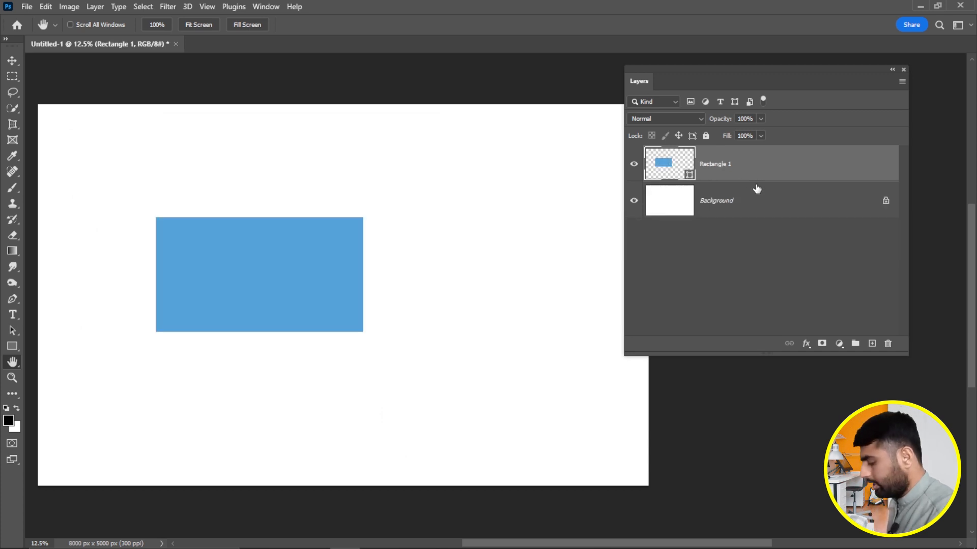
key("ctrl+shift+n")
key("Return")
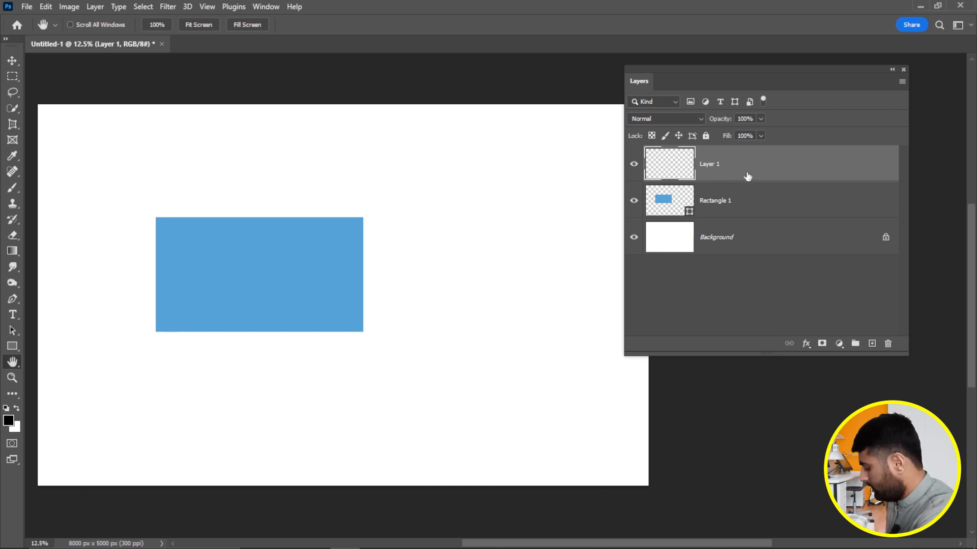
left_click(749, 179, "alt")
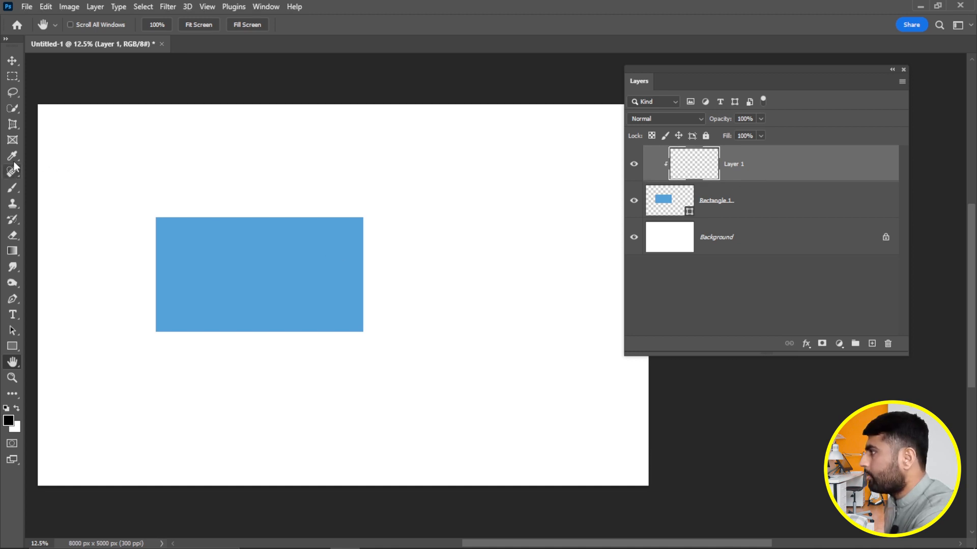
Paint black with the 800 px brush on the clipped layer, first around the rectangle and then across all of it
left_click(14, 188)
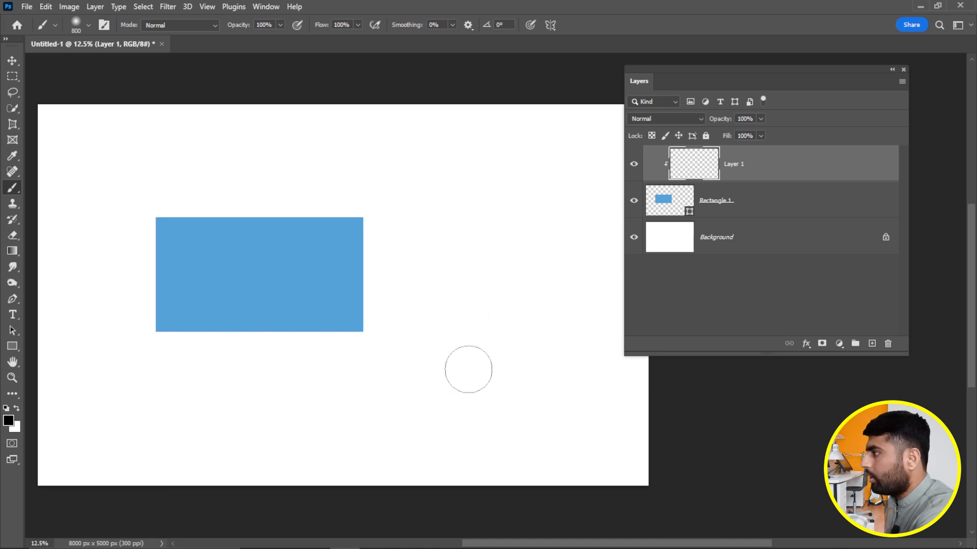
left_click_drag(105, 203, 102, 195)
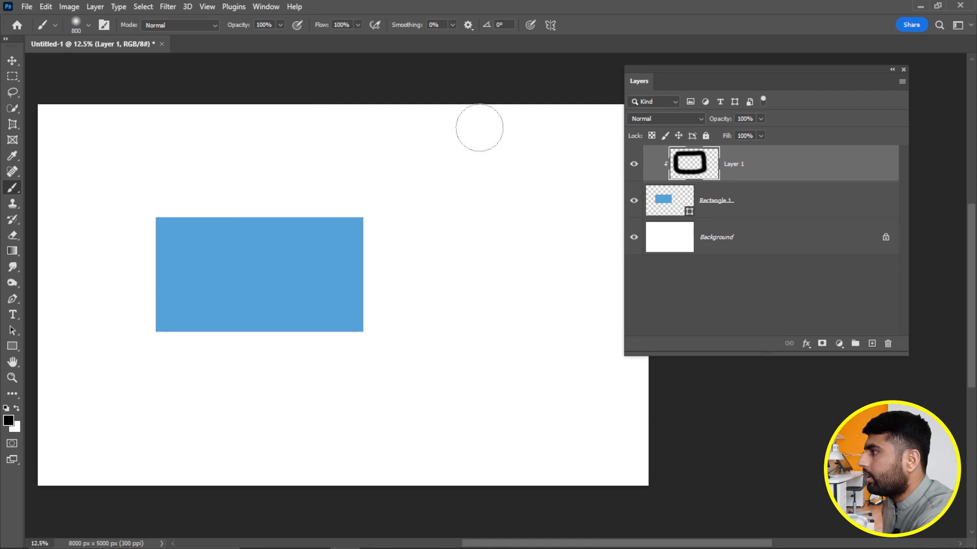
mouse_move(368, 218)
left_mouse_down()
mouse_move(157, 212)
mouse_move(152, 301)
mouse_move(174, 327)
mouse_move(295, 331)
mouse_move(346, 321)
mouse_move(327, 262)
mouse_move(188, 264)
mouse_move(423, 325)
left_mouse_up()
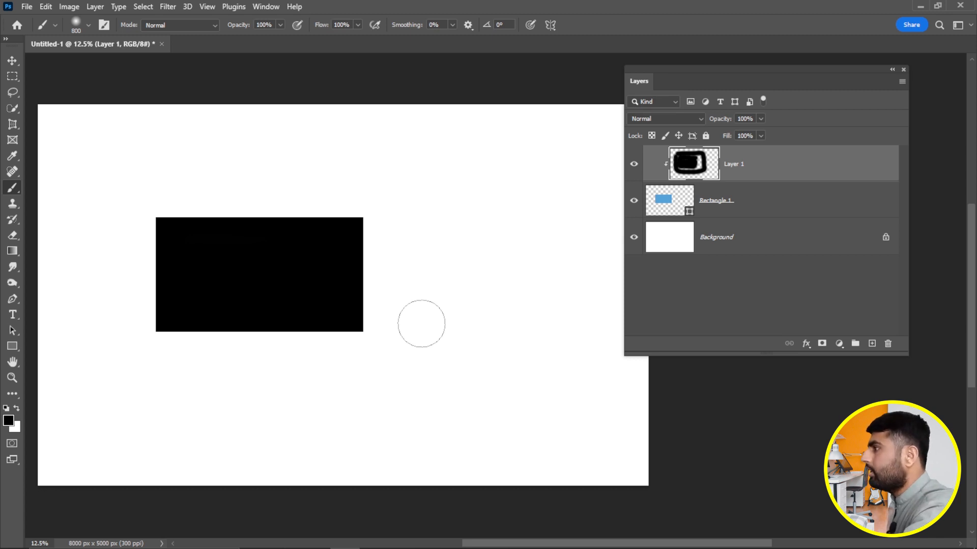
Delete the rectangle and the painted layer, leaving only the Background layer
left_click(779, 207)
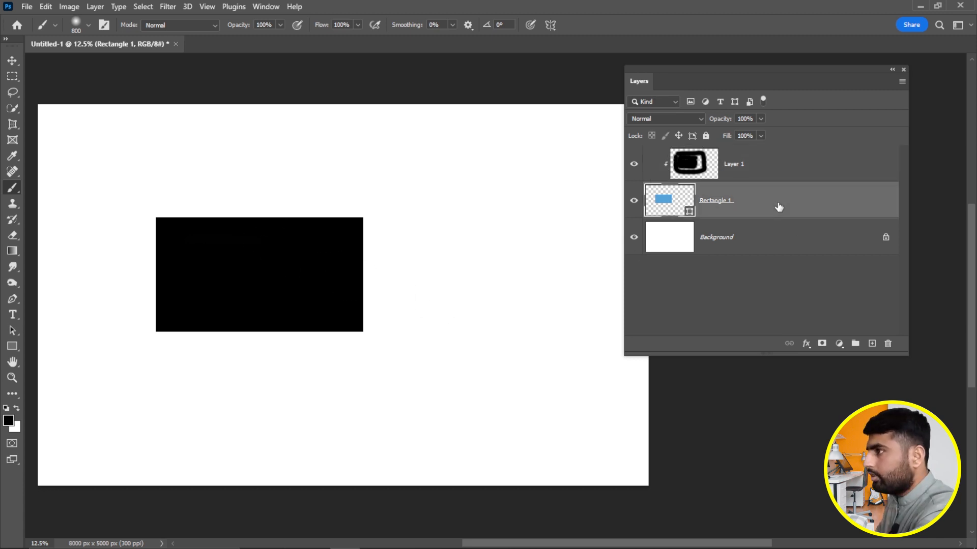
key("Delete")
left_click(767, 173)
key("Delete")
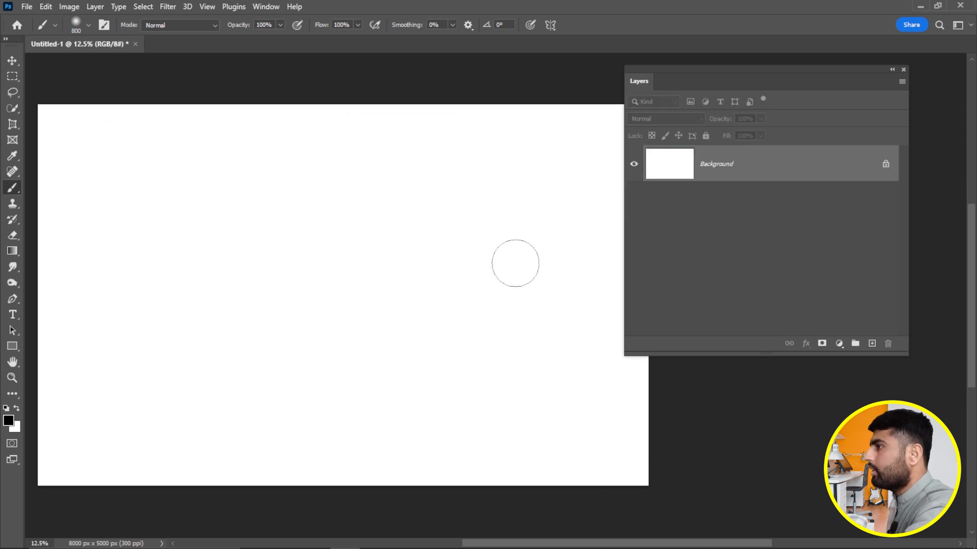
Unlock the background layer of 1.jpg and bring the desert road photo into Untitled-1 above the road text layer
left_click_drag(798, 80, 818, 81)
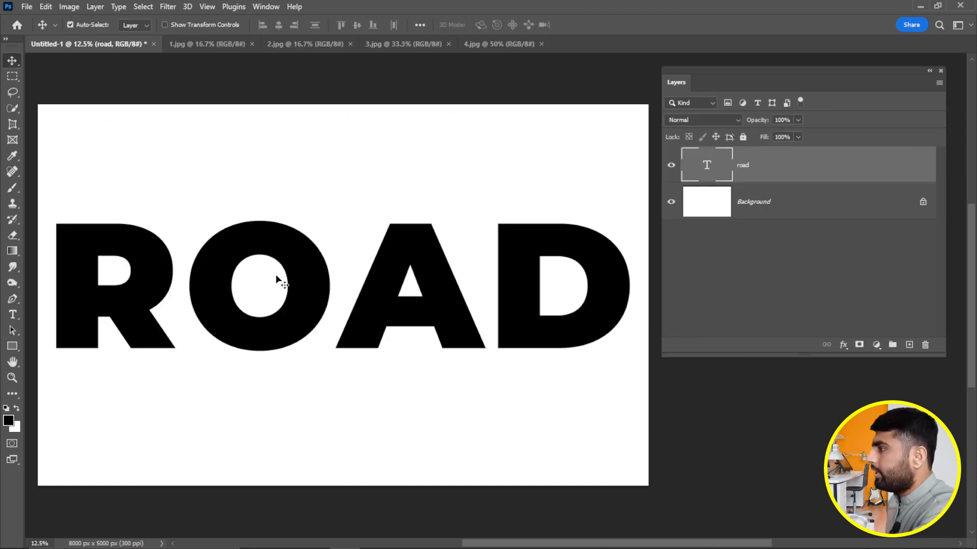
double_click(256, 251)
left_click(15, 61)
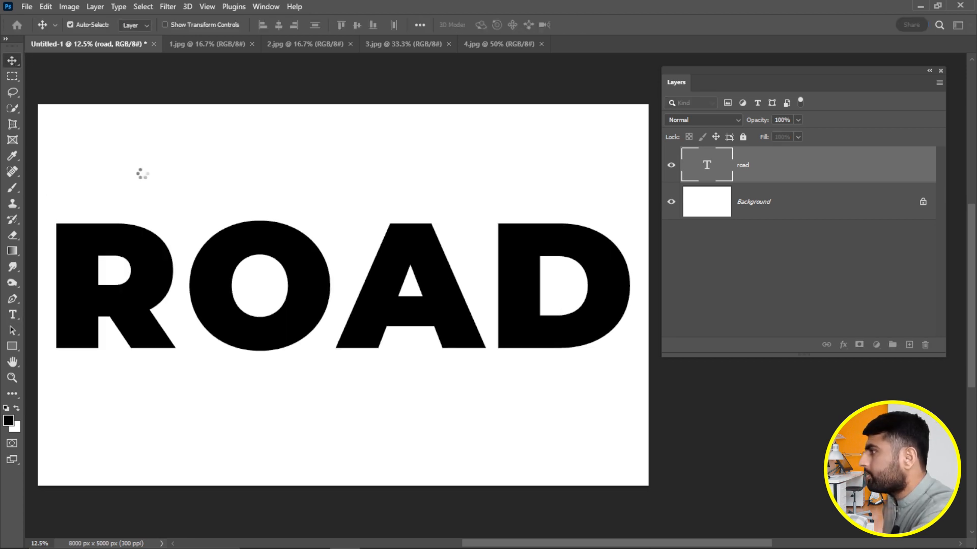
left_click(234, 45)
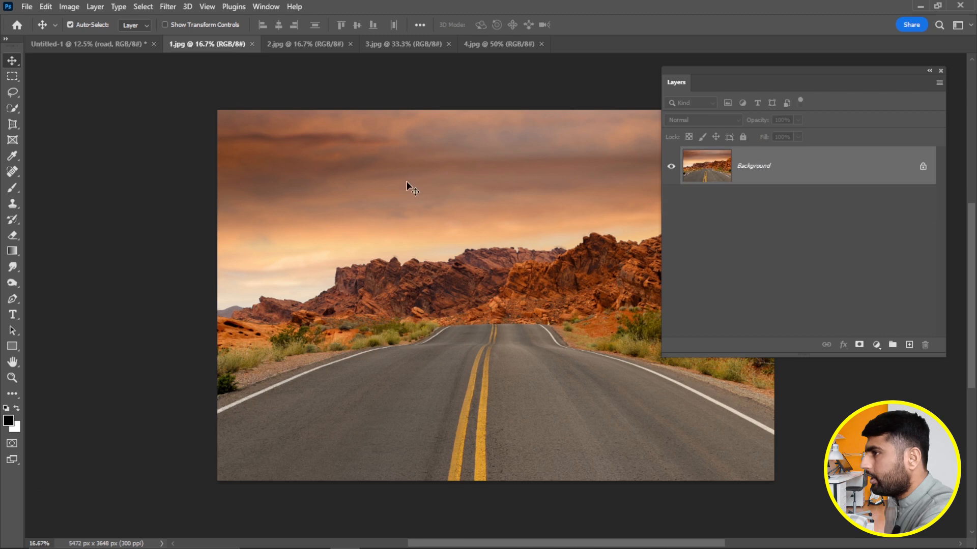
left_click(923, 166)
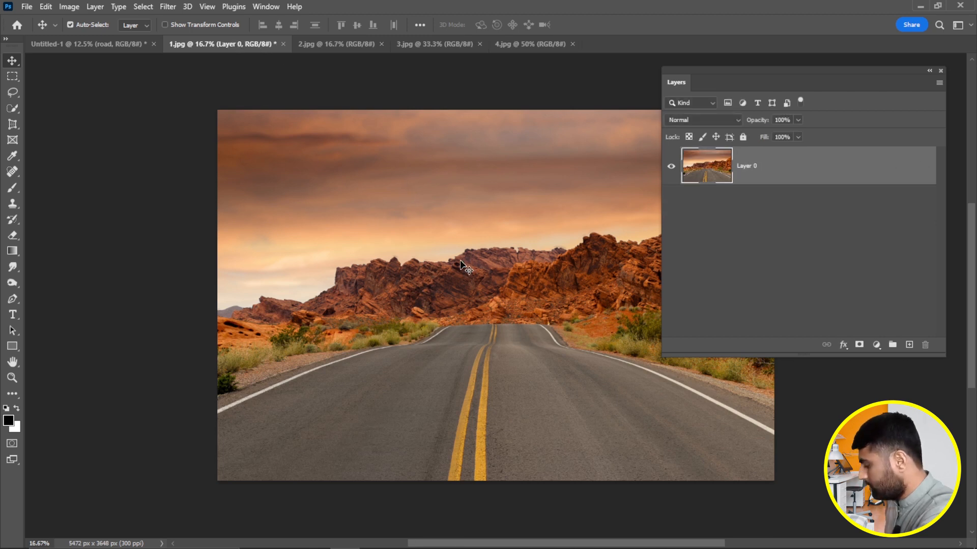
left_click_drag(446, 257, 297, 277)
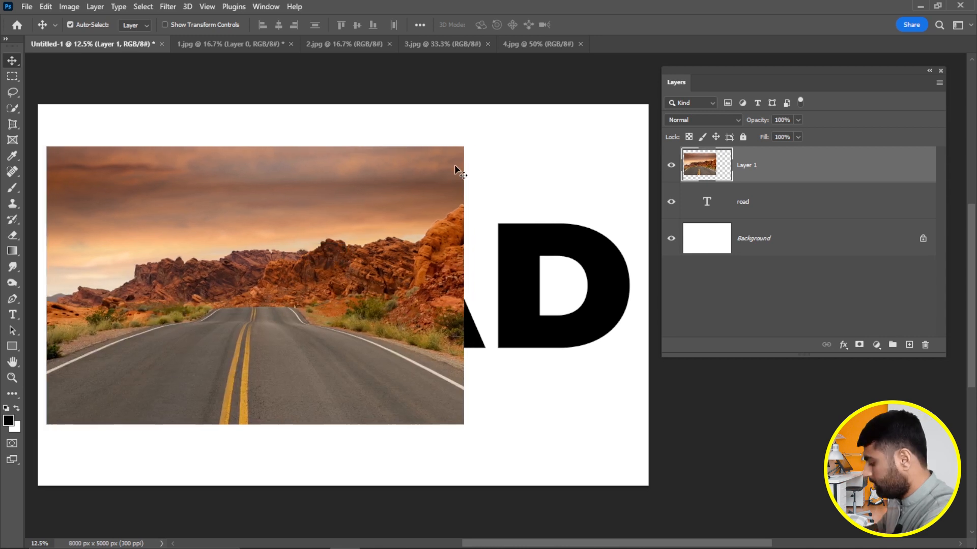
Scale the desert road photo to about 66%, place it over the letter R and clip it to the road text layer
key("ctrl+t")
left_click_drag(462, 151, 320, 244)
left_click_drag(188, 305, 184, 276)
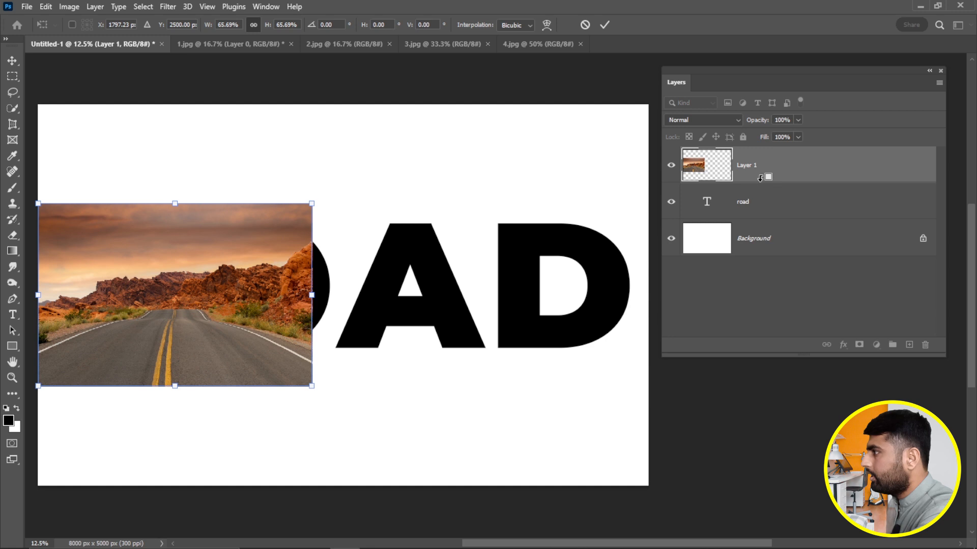
left_click(761, 182, "alt")
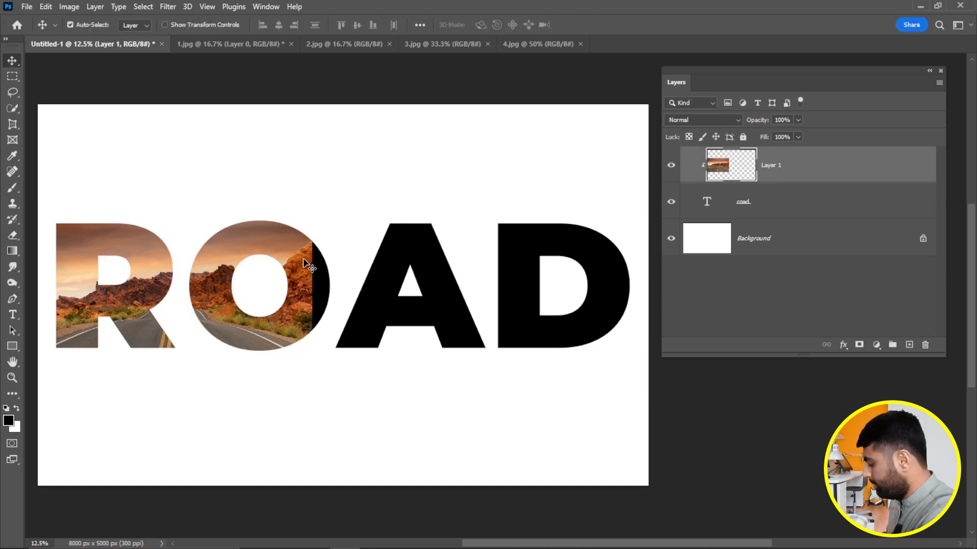
Scale the clipped desert road photo to about 72% and reposition it to fill the letter R
key("ctrl+t")
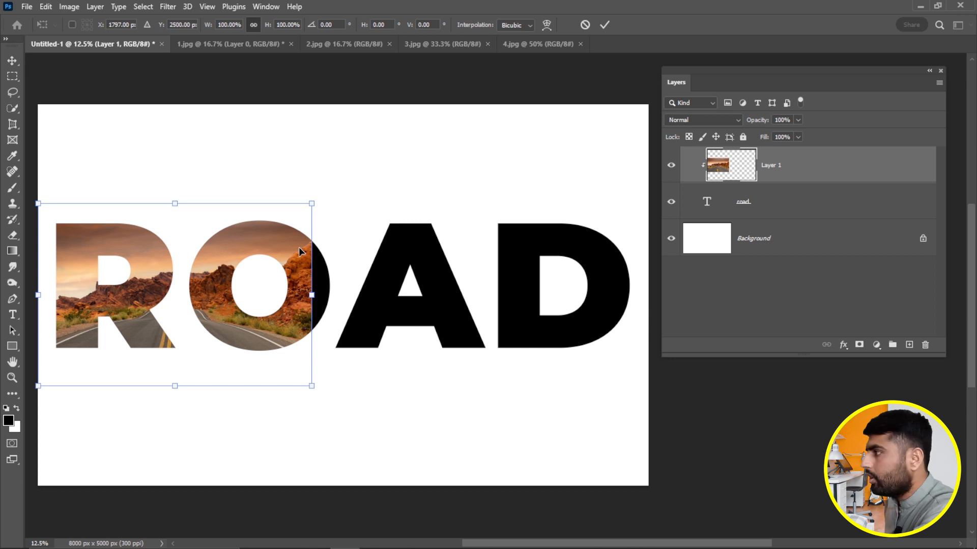
left_click_drag(312, 203, 244, 249)
left_click_drag(148, 289, 144, 265)
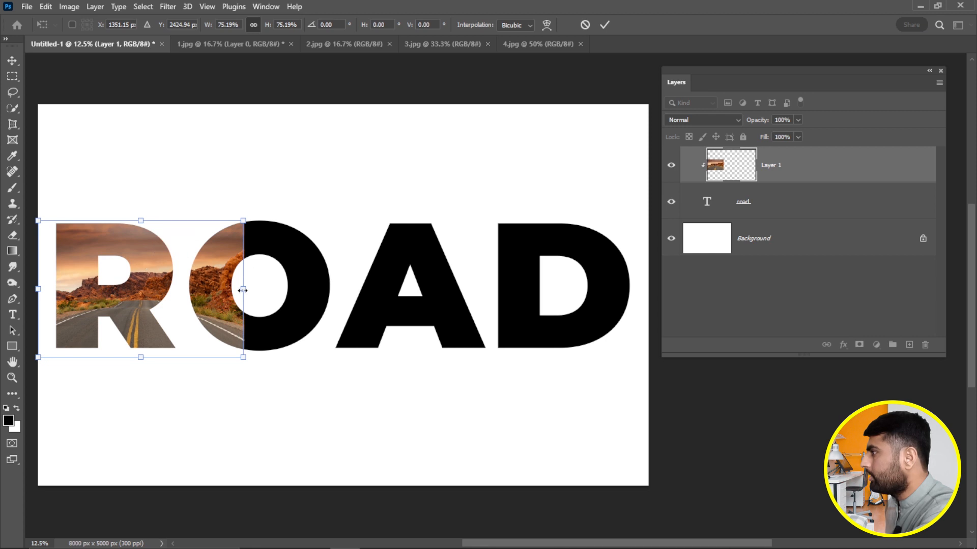
left_click_drag(242, 289, 228, 289)
left_click_drag(134, 225, 133, 221)
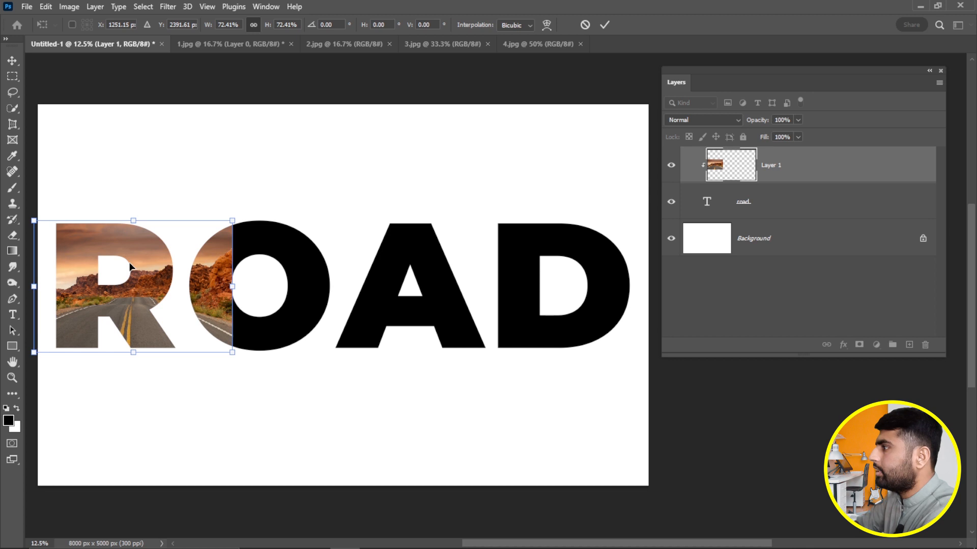
key("Return")
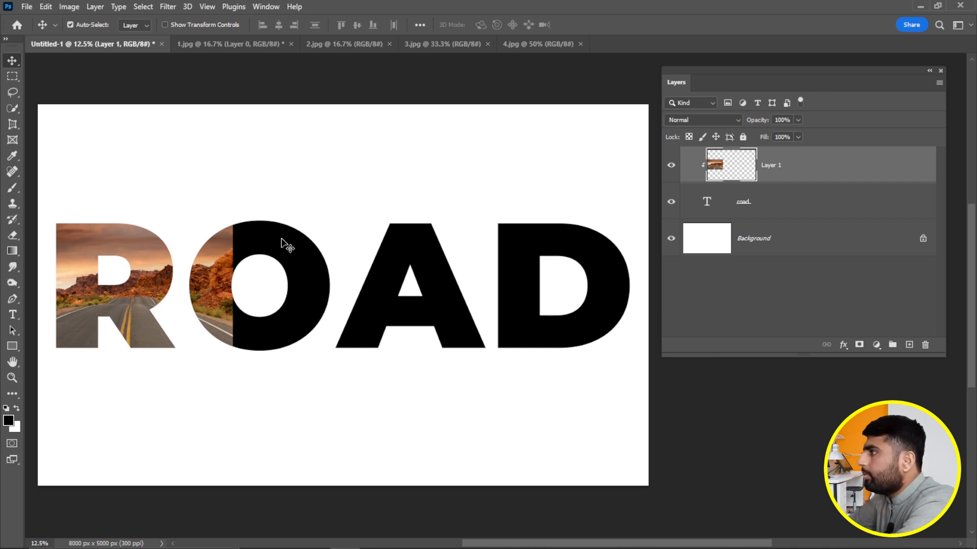
Unlock the background layer of 2.jpg and bring the forest road photo into Untitled-1 above the desert photo
left_click(355, 45)
left_click_drag(502, 200, 921, 169)
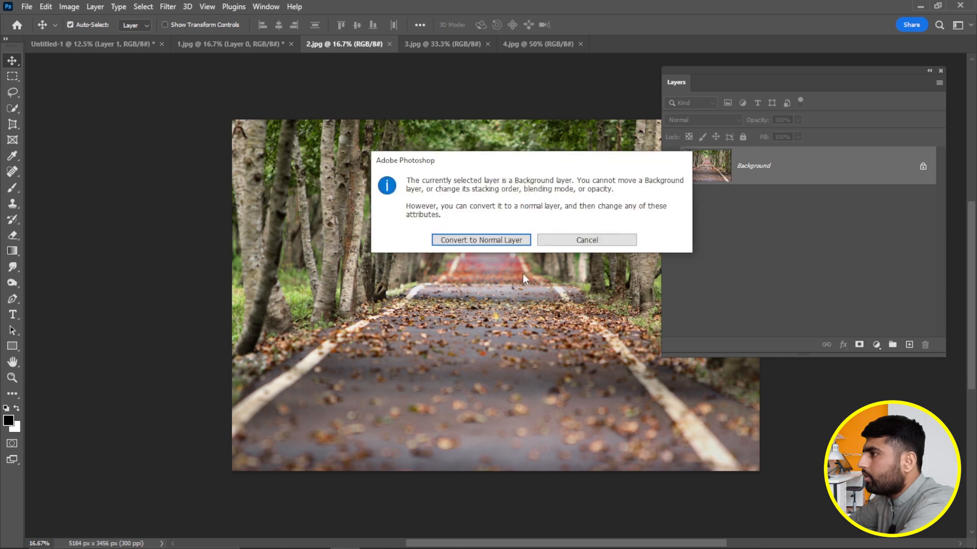
left_click(554, 243)
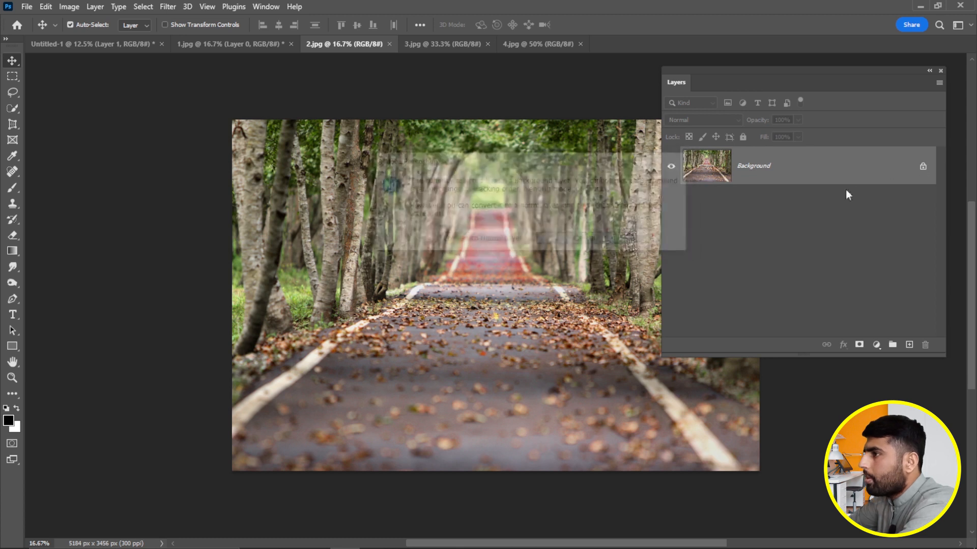
left_click(922, 169)
left_click_drag(496, 243, 280, 274)
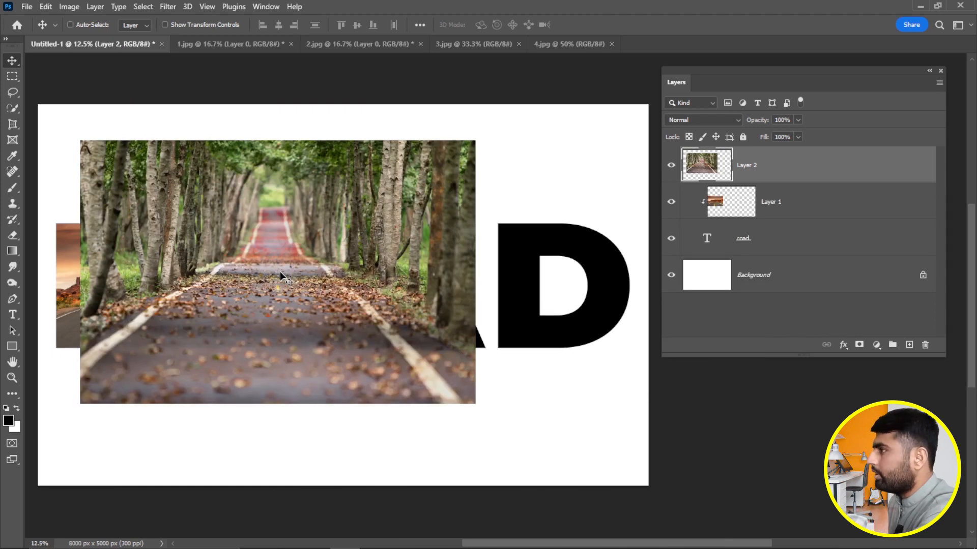
Scale the forest road photo to about 61%, place it over the letter O and clip it to the road text
key("ctrl+t")
left_click_drag(477, 134, 323, 246)
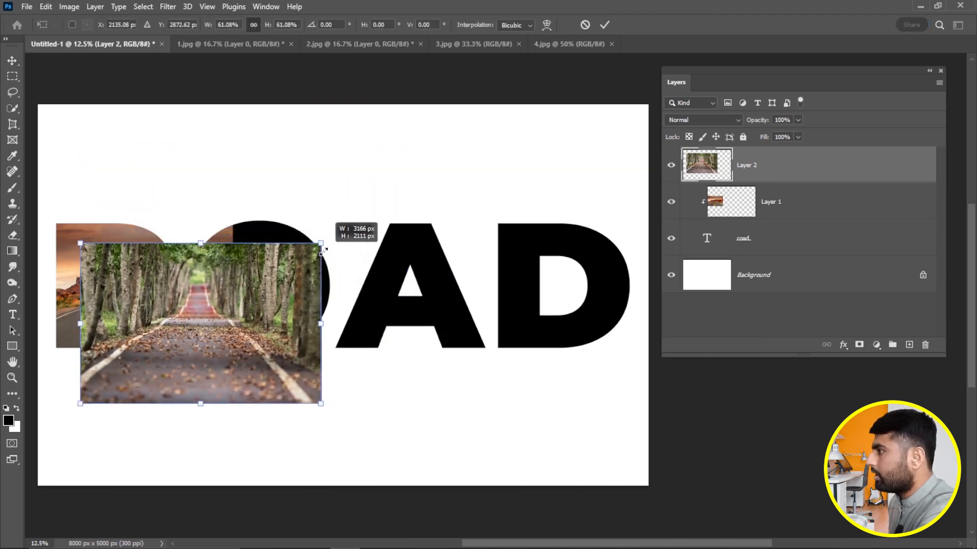
left_click_drag(215, 308, 277, 270)
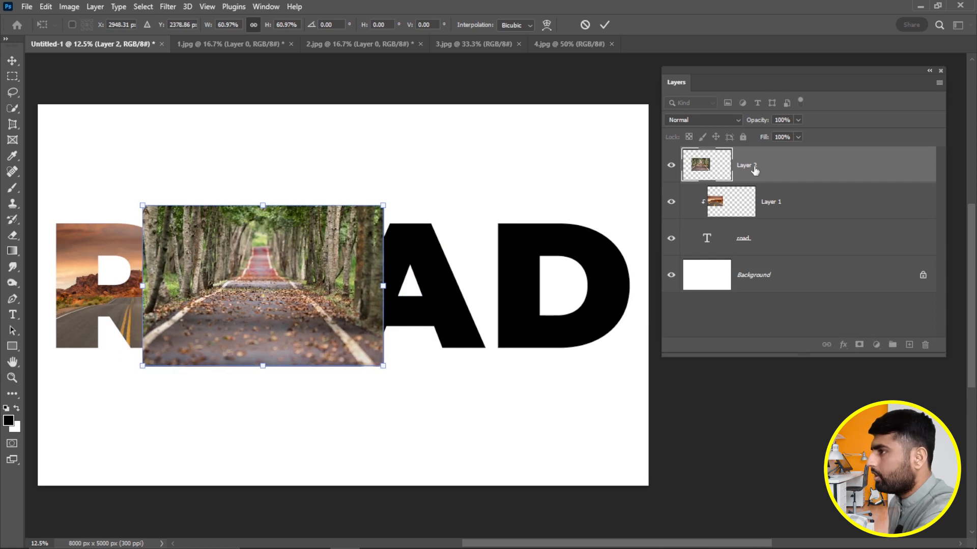
left_click(783, 183, "alt")
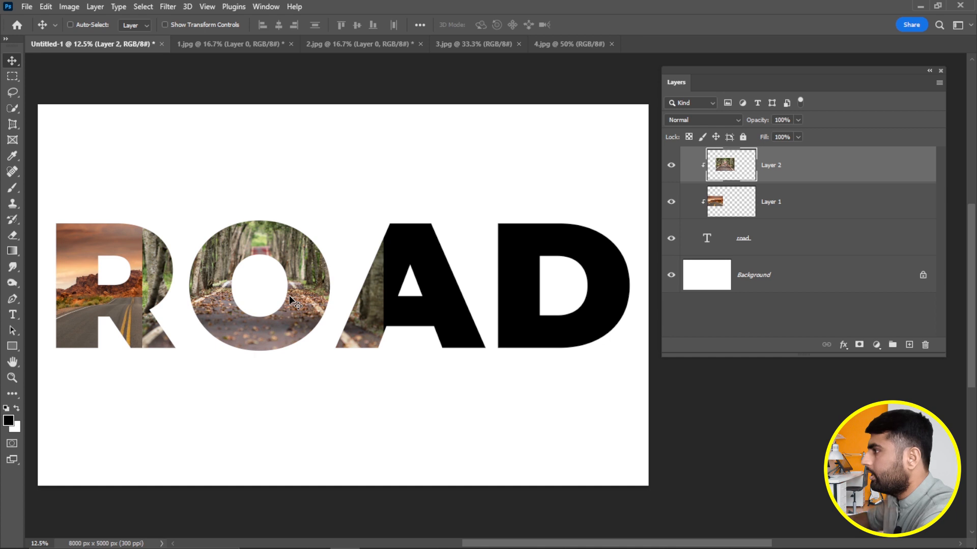
Scale the clipped forest photo to about 86% and position it to cover the letter O without overlapping the R
key("ctrl+t")
left_click_drag(384, 205, 345, 232)
left_click_drag(263, 280, 283, 261)
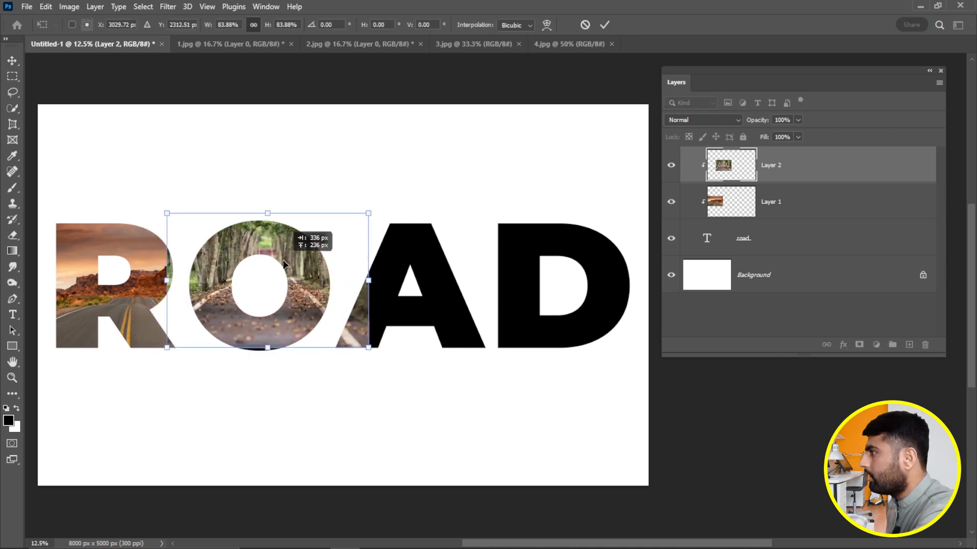
left_click_drag(172, 291, 163, 284)
left_click_drag(276, 317, 284, 319)
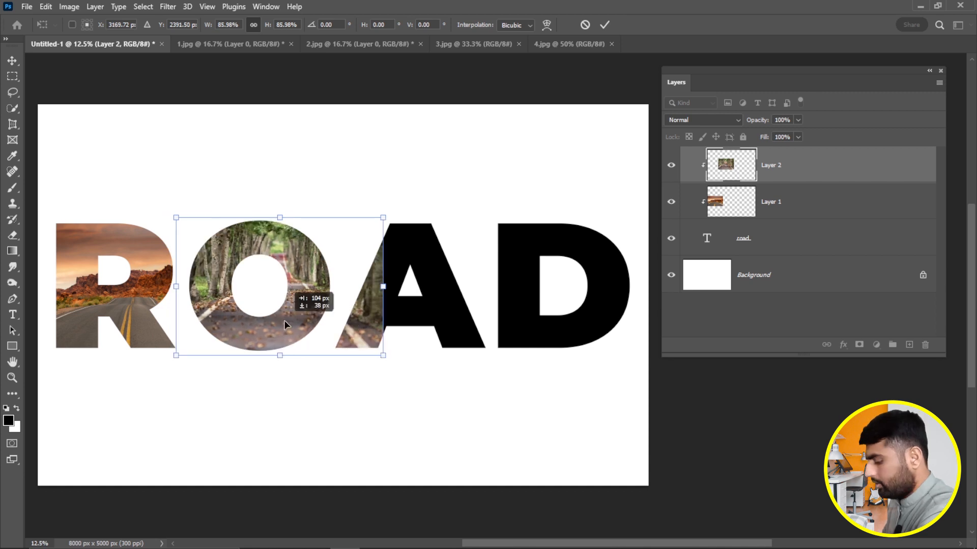
key("Return")
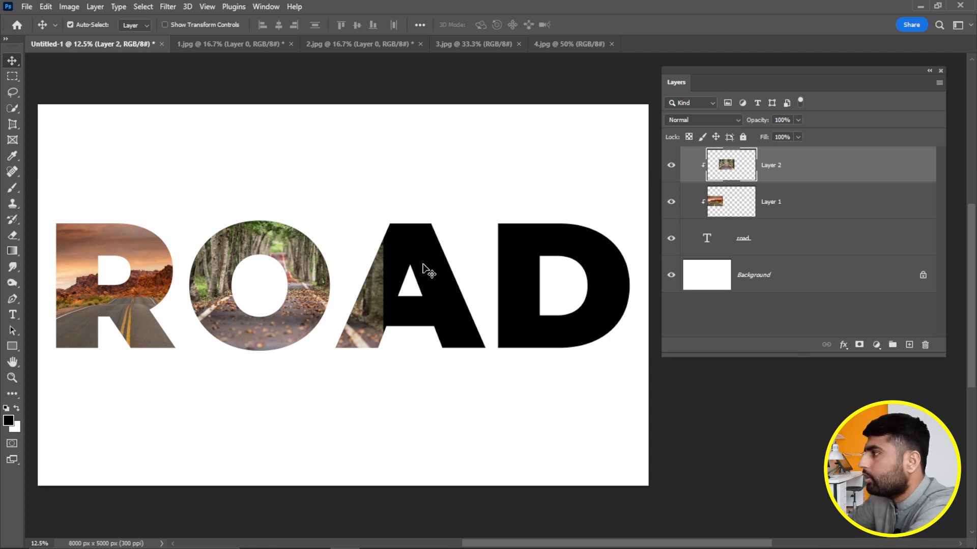
Unlock the background layer of 3.jpg and bring the cloudy mountain road photo into Untitled-1
left_click(484, 43)
left_click(922, 169)
left_click_drag(487, 288, 412, 293)
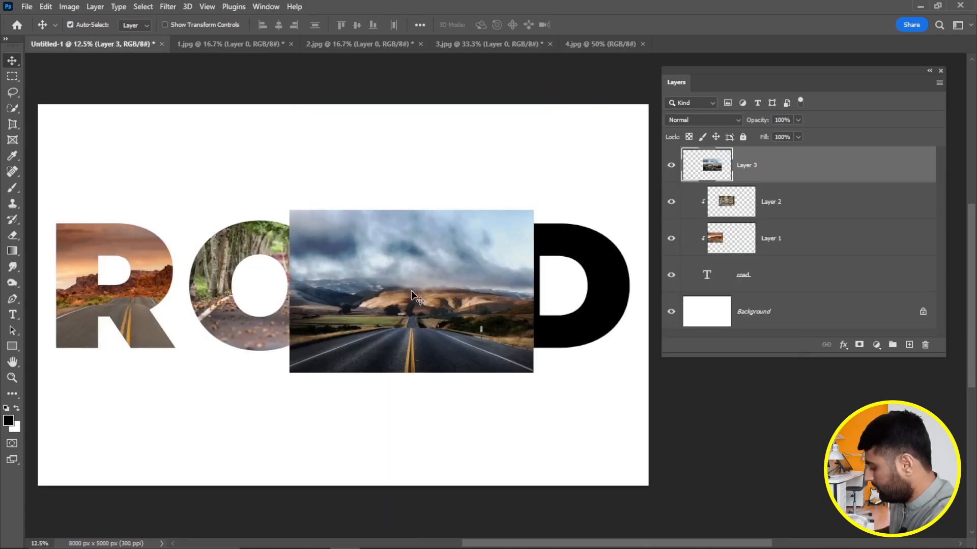
Scale the mountain road photo to about 76%, place it over the letter A and clip it to the road text
key("ctrl+t")
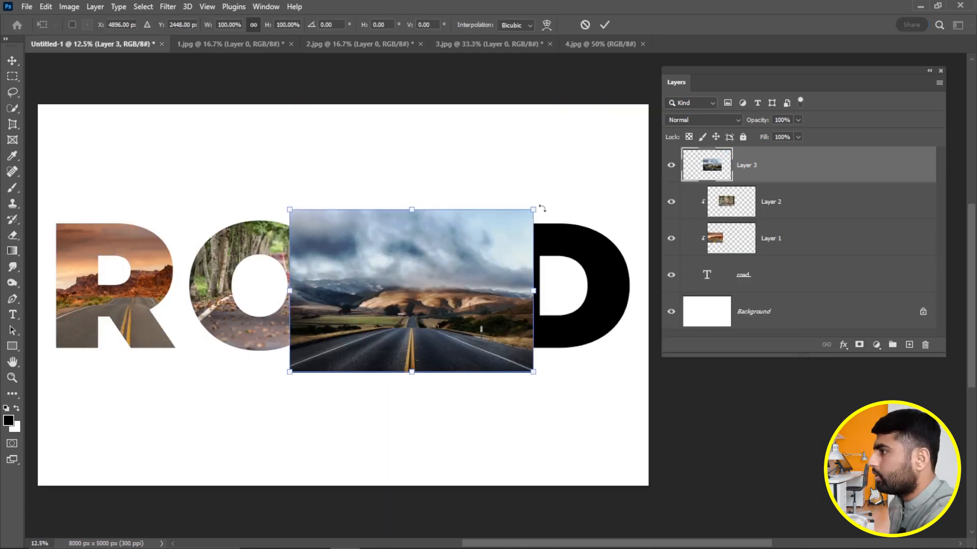
left_click_drag(532, 209, 498, 233)
left_click_drag(434, 294, 450, 274)
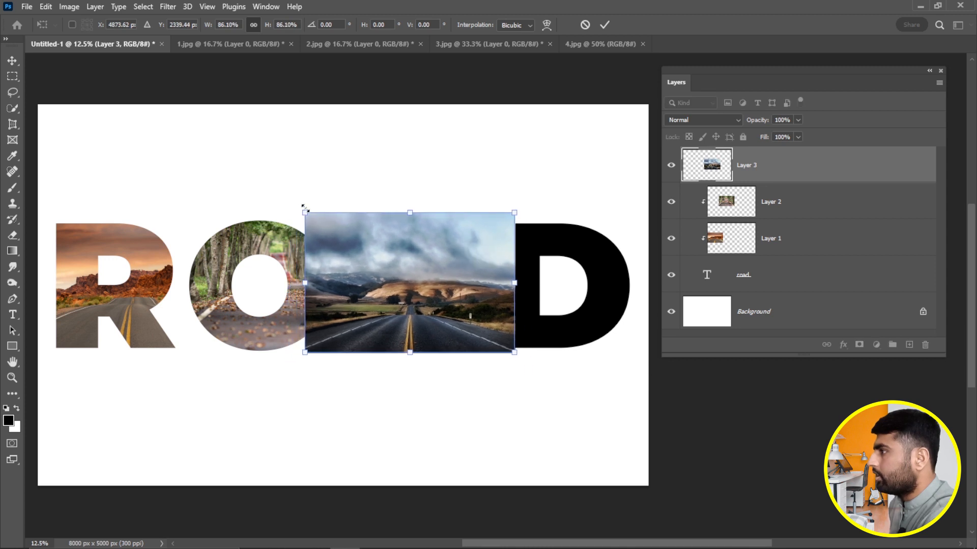
left_click_drag(306, 208, 331, 229)
left_click_drag(402, 261, 403, 265)
left_click_drag(403, 262, 398, 265)
key("Return")
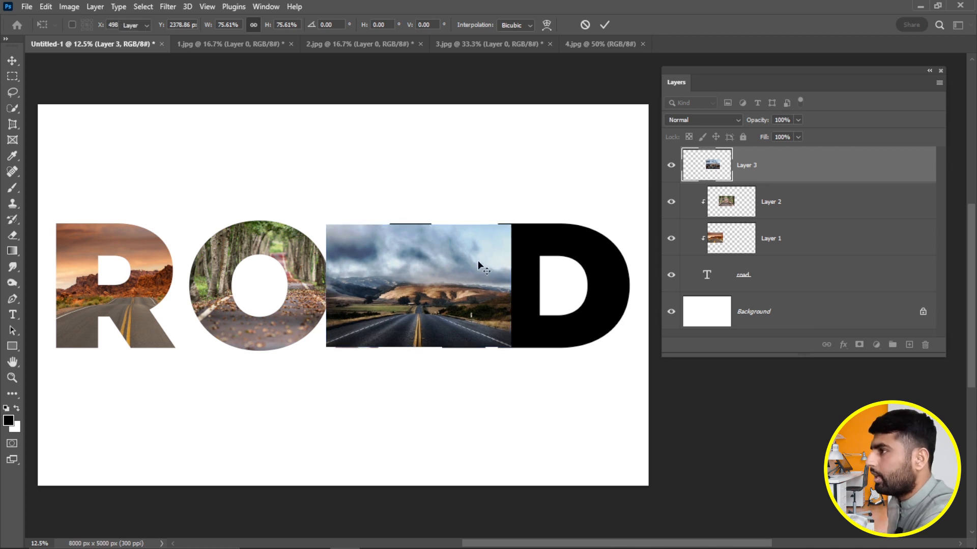
left_click(778, 182, "alt")
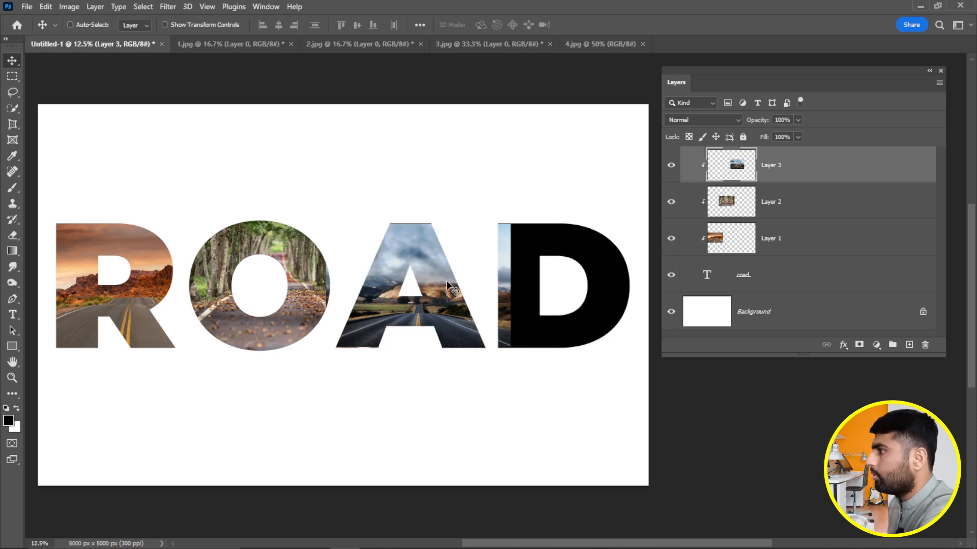
Enlarge the clipped mountain road photo slightly and shift it to fill the whole letter A
key("ctrl+t")
left_click_drag(423, 222, 422, 216)
left_click_drag(424, 256, 437, 261)
key("Return")
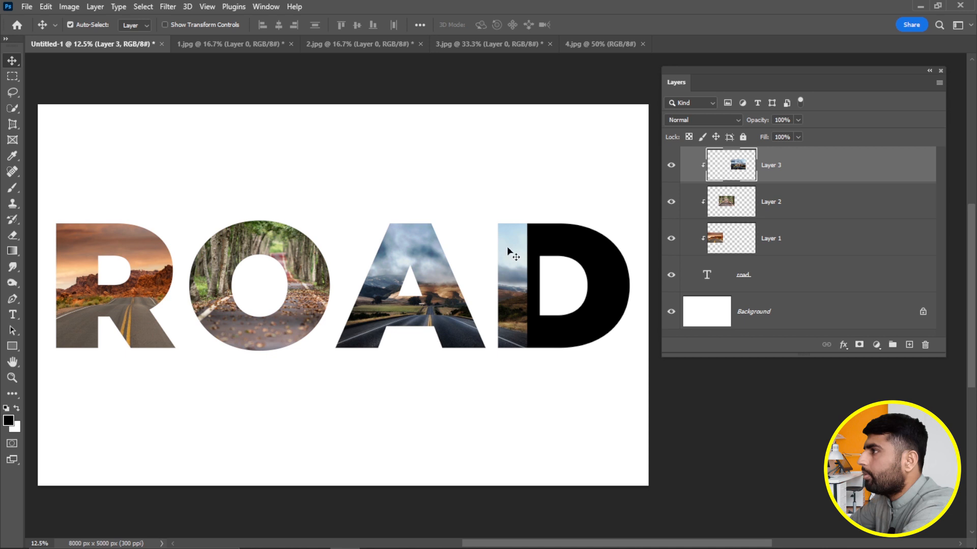
Unlock the background layer of 4.jpg and bring the open-field road photo into Untitled-1
left_click(588, 45)
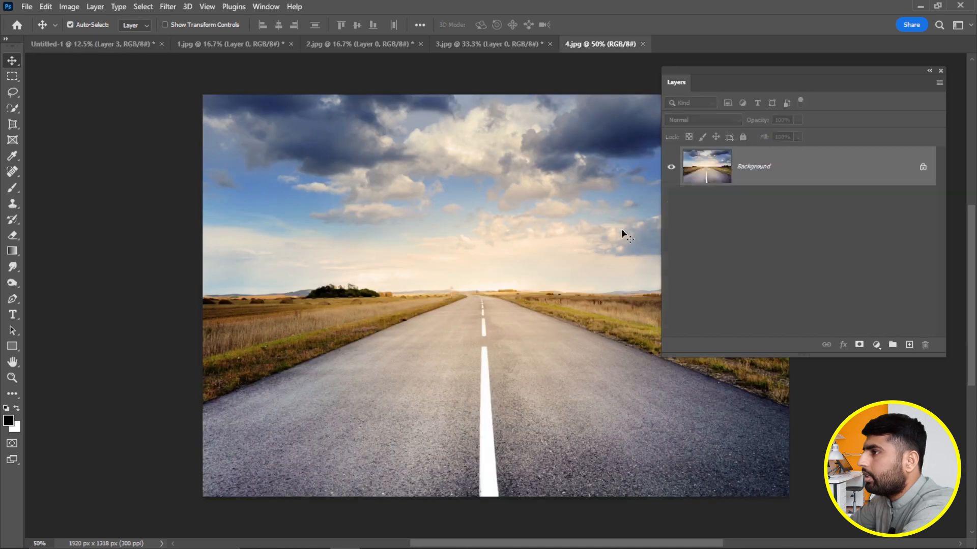
left_click(922, 169)
left_click_drag(483, 270, 375, 281)
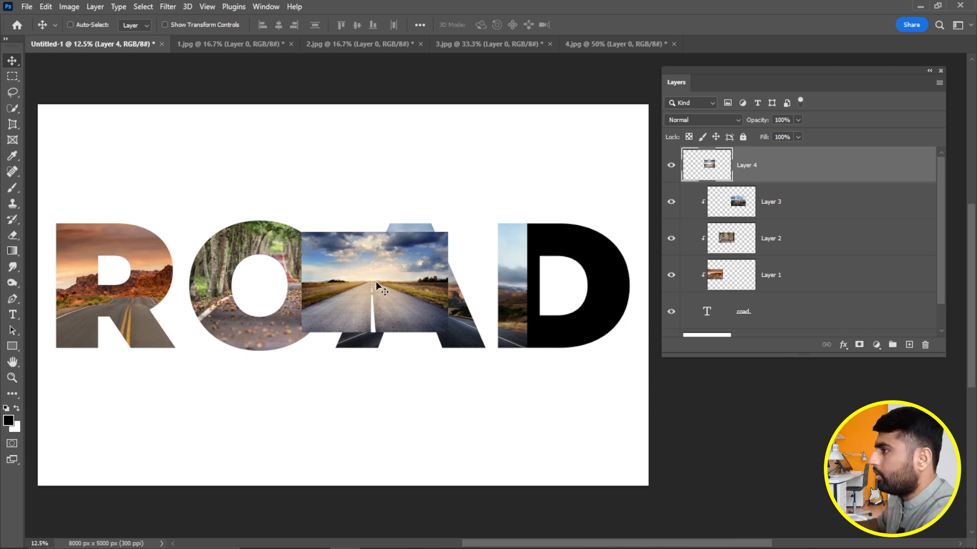
Scale the open-field road photo to about 129%, move it over the letter D and clip it to the road text
key("ctrl+t")
left_click_drag(447, 232, 482, 208)
left_click_drag(413, 254, 598, 270)
left_click_drag(579, 226, 580, 221)
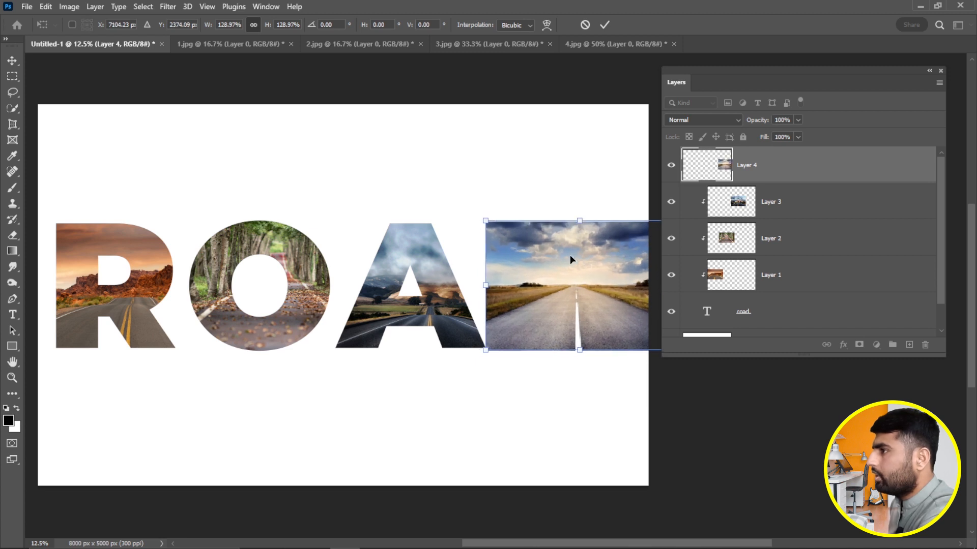
key("Return")
left_click(774, 184, "alt")
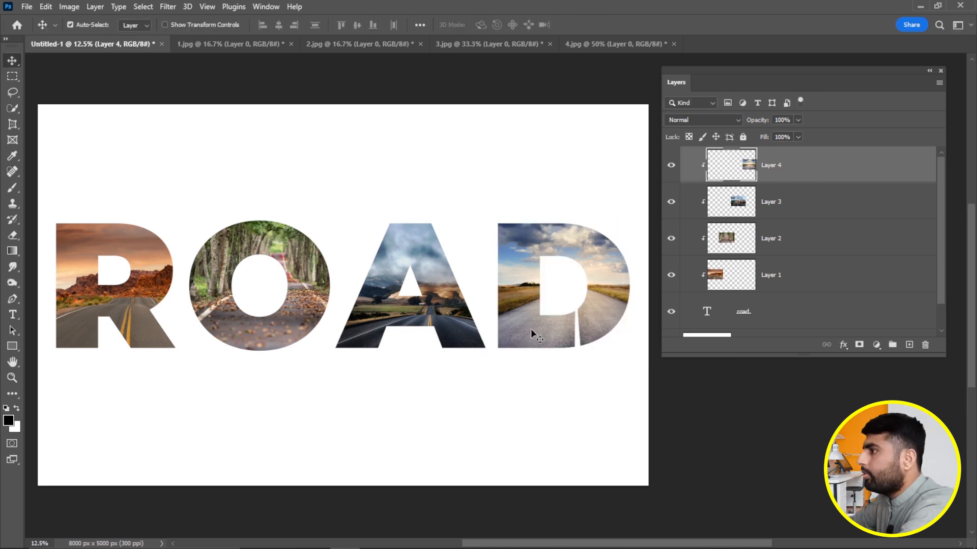
Nudge the clipped photos inside the letters D, A, O and R to refine their positions
mouse_move(582, 325)
left_mouse_down()
mouse_move(572, 324)
mouse_move(585, 326)
left_mouse_up()
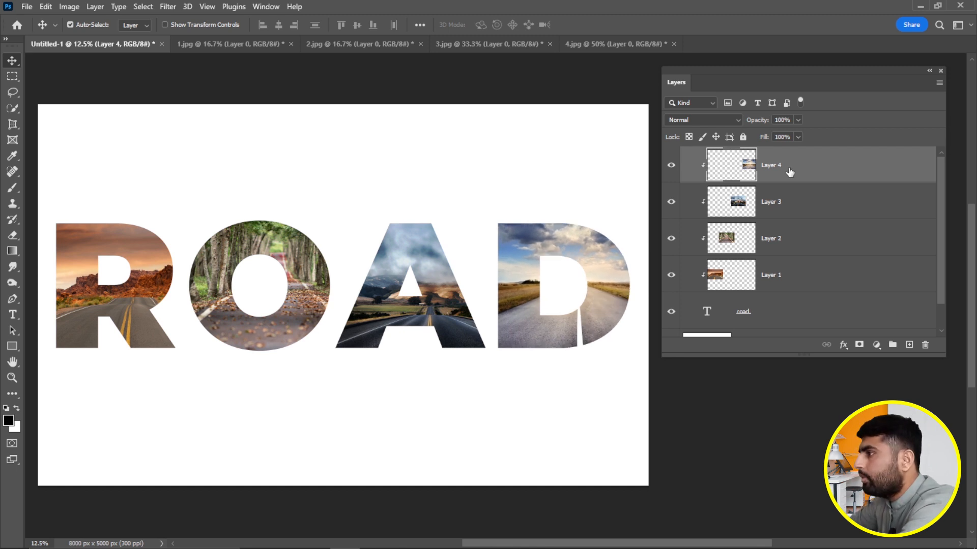
left_click_drag(607, 304, 602, 304)
mouse_move(462, 338)
left_mouse_down()
mouse_move(450, 342)
mouse_move(464, 342)
left_mouse_up()
left_click_drag(284, 325, 287, 324)
left_click_drag(144, 339, 144, 338)
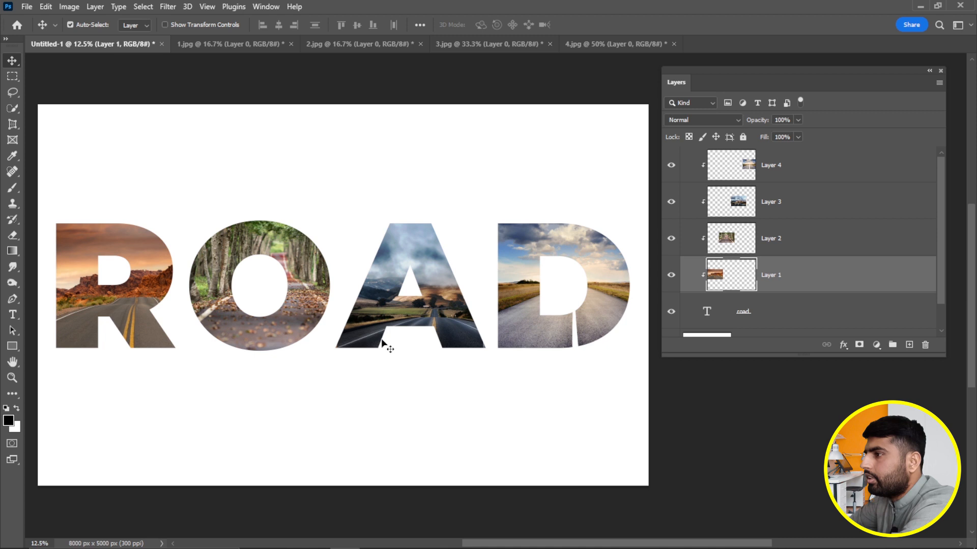
Add a new empty clipped layer and move it above Layer 4, keeping it in the clipping group
left_click(909, 344)
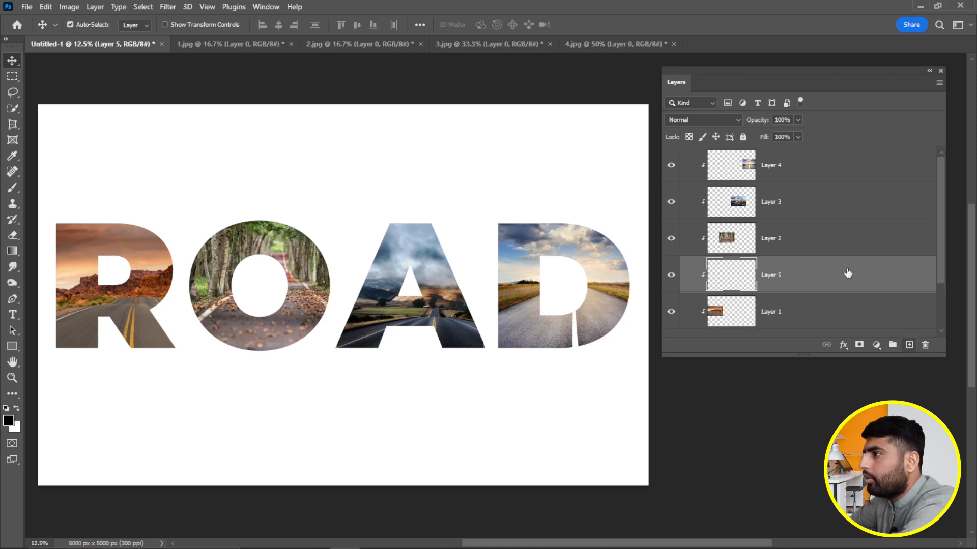
left_click_drag(839, 272, 834, 160)
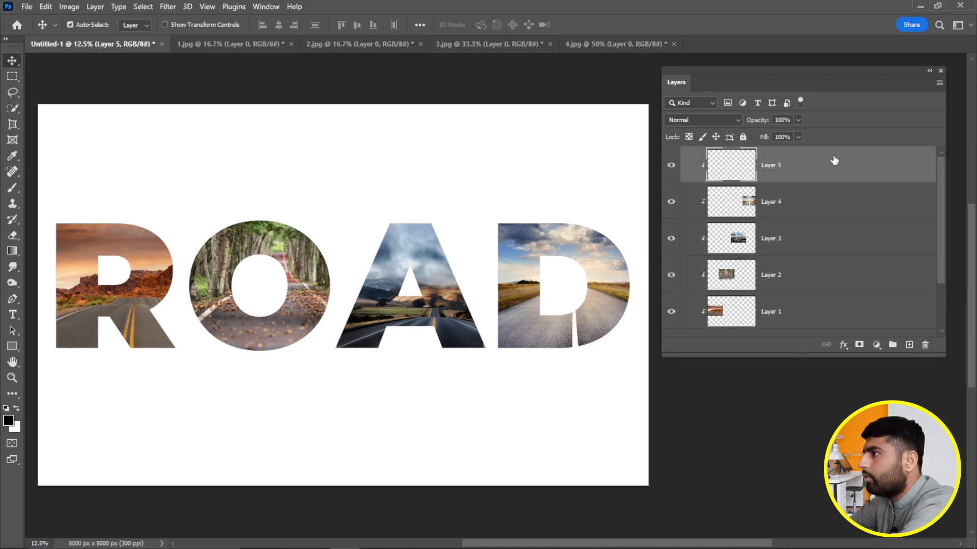
Paint black along the lower edges of the letters on Layer 5 with the 800 px brush at 11% opacity
left_click(14, 191)
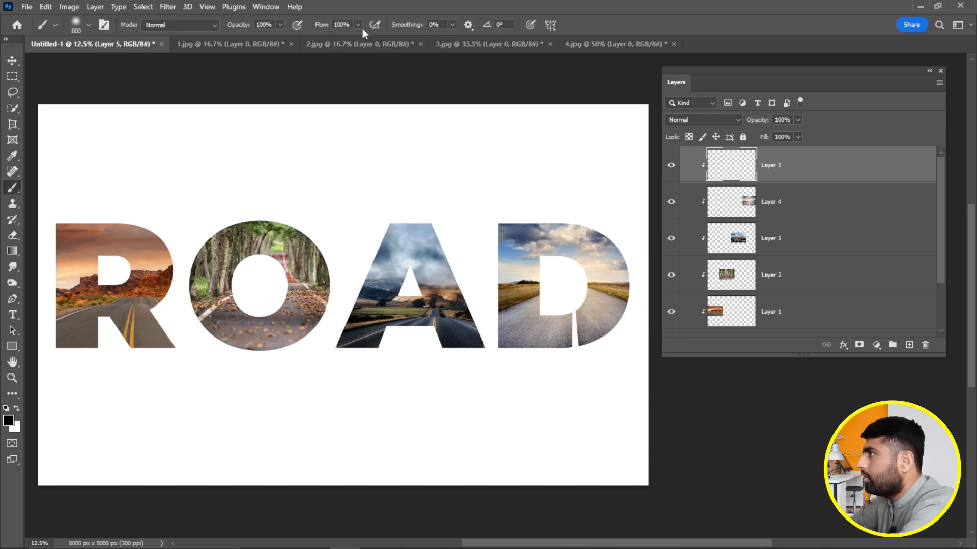
left_click(280, 24)
left_click_drag(281, 38, 229, 38)
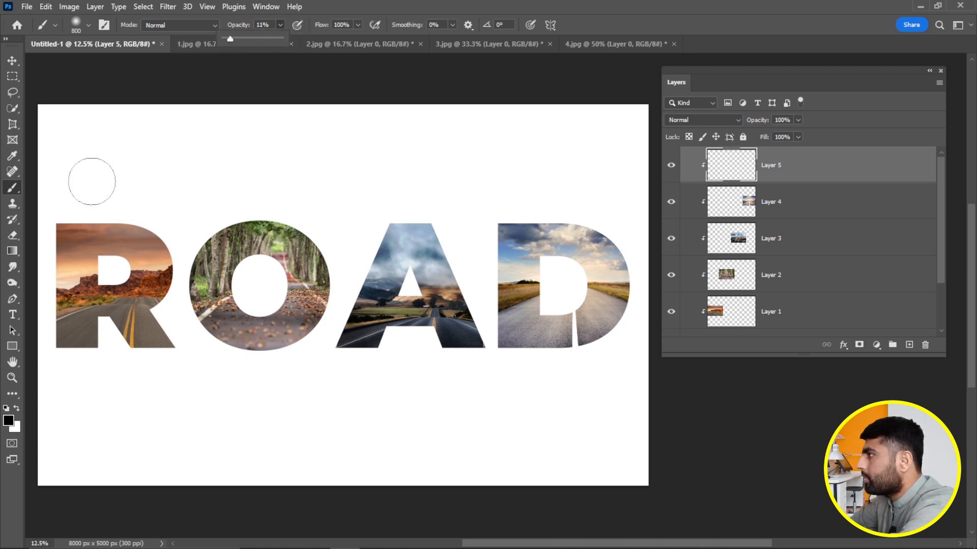
left_click(75, 350)
mouse_move(76, 350)
left_mouse_down()
mouse_move(157, 355)
mouse_move(68, 351)
mouse_move(629, 345)
mouse_move(76, 348)
mouse_move(199, 380)
left_mouse_up()
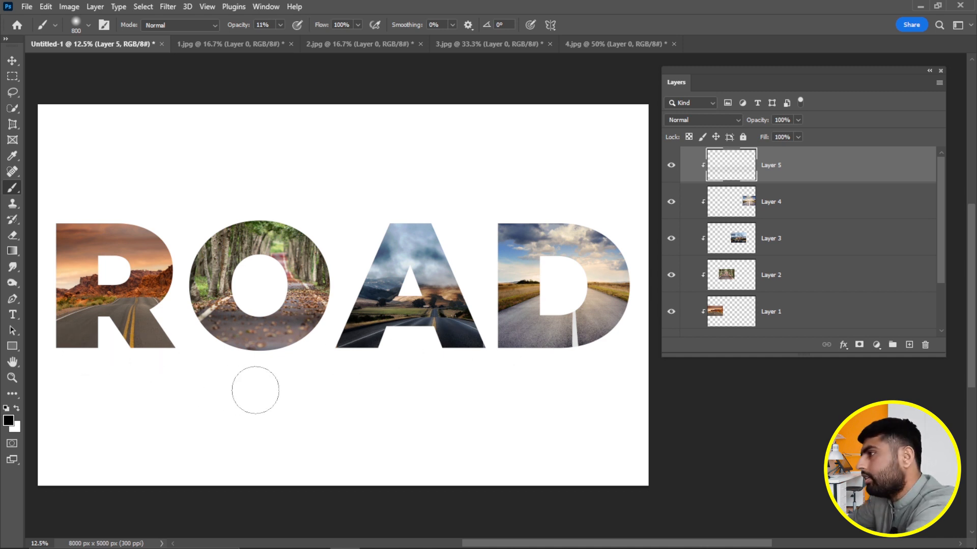